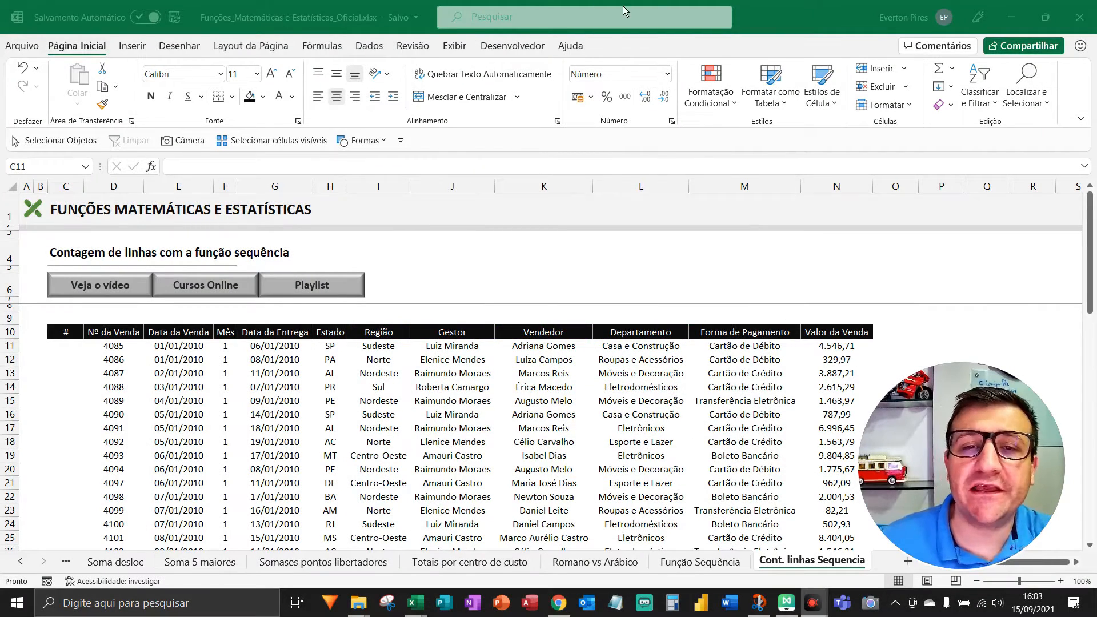
Step: Enter the numbers 1, 2, 3 and 4 manually in cells C11 to C14 and clear them again
left_click(599, 7)
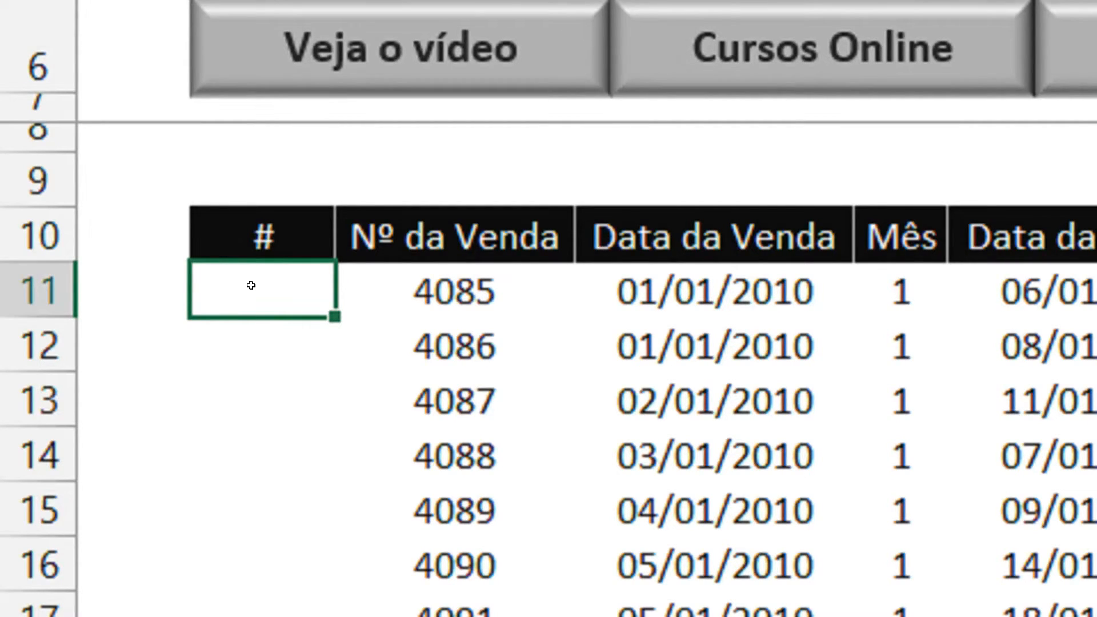
type("1")
key("Return")
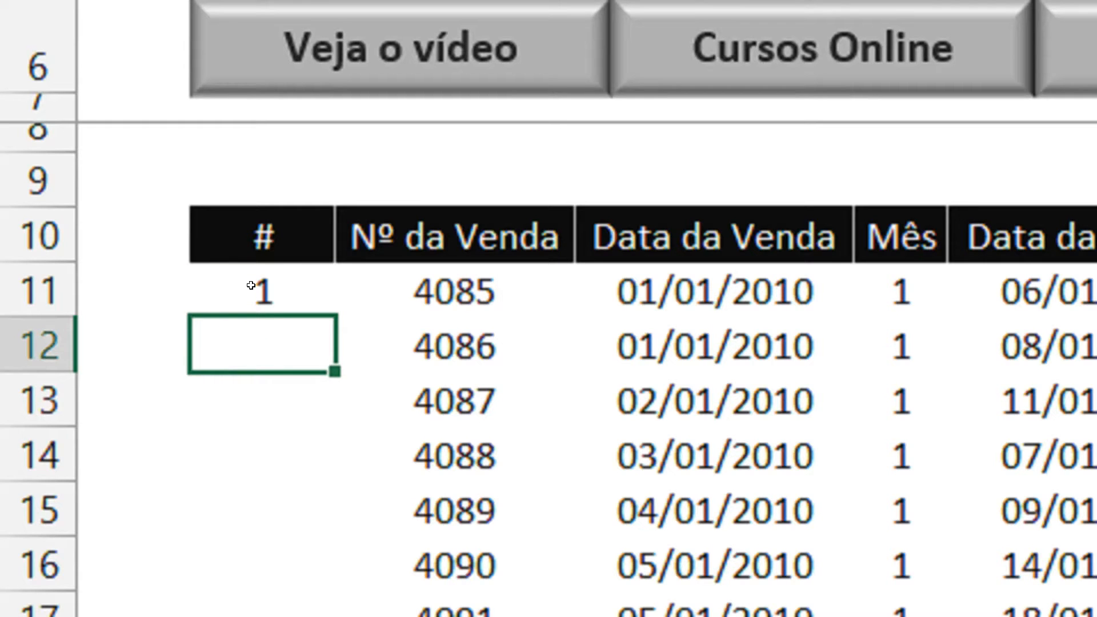
type("2")
key("Return")
type("3")
key("Return")
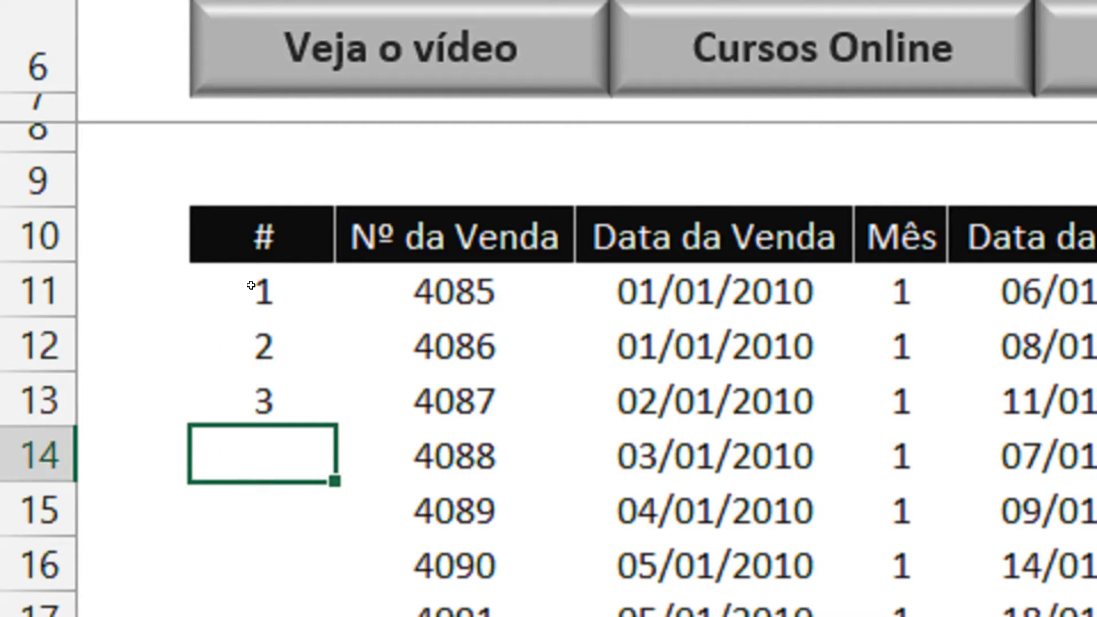
type("4")
key("Return")
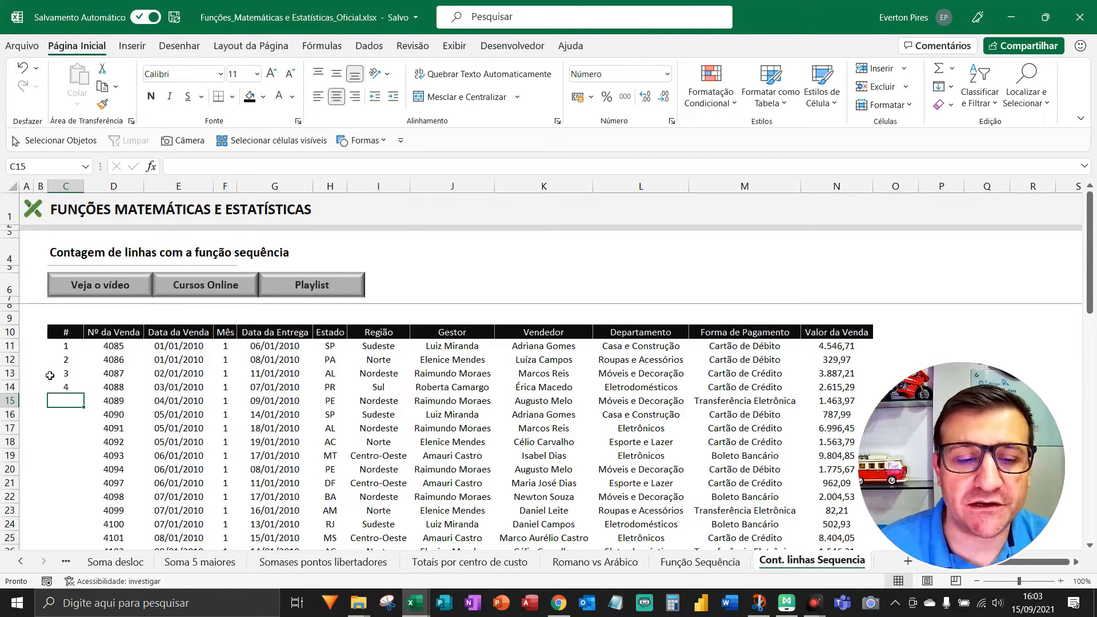
left_click_drag(64, 352, 70, 392)
key("Delete")
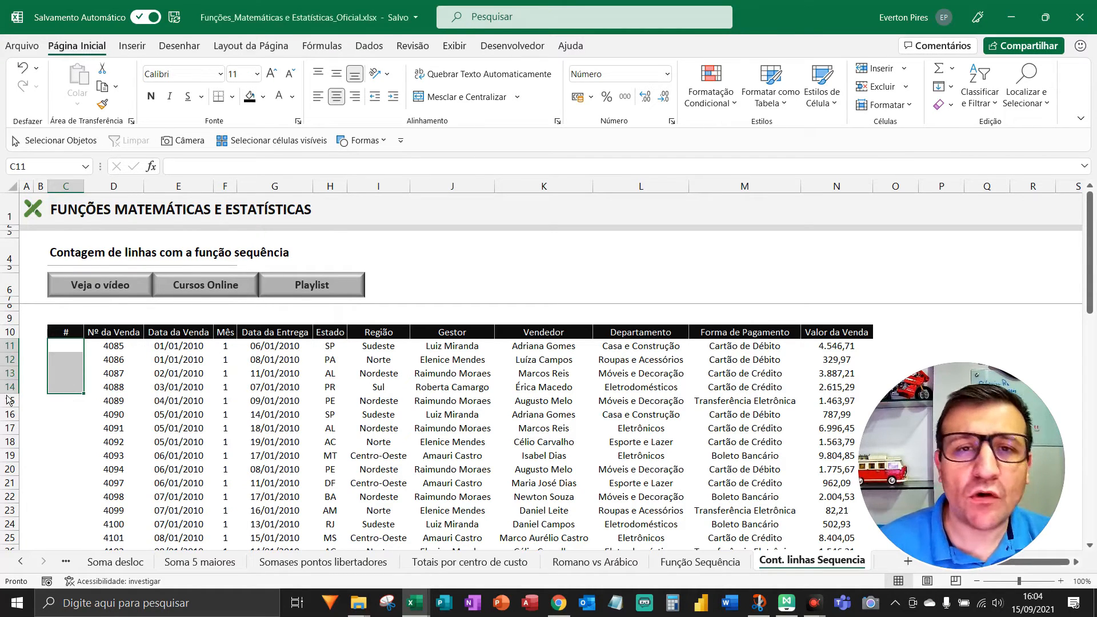
Step: Enter the formula =SE(D11<>"";1;"") in cell C11 so the first record is numbered only when it has a sale number
left_click(73, 351)
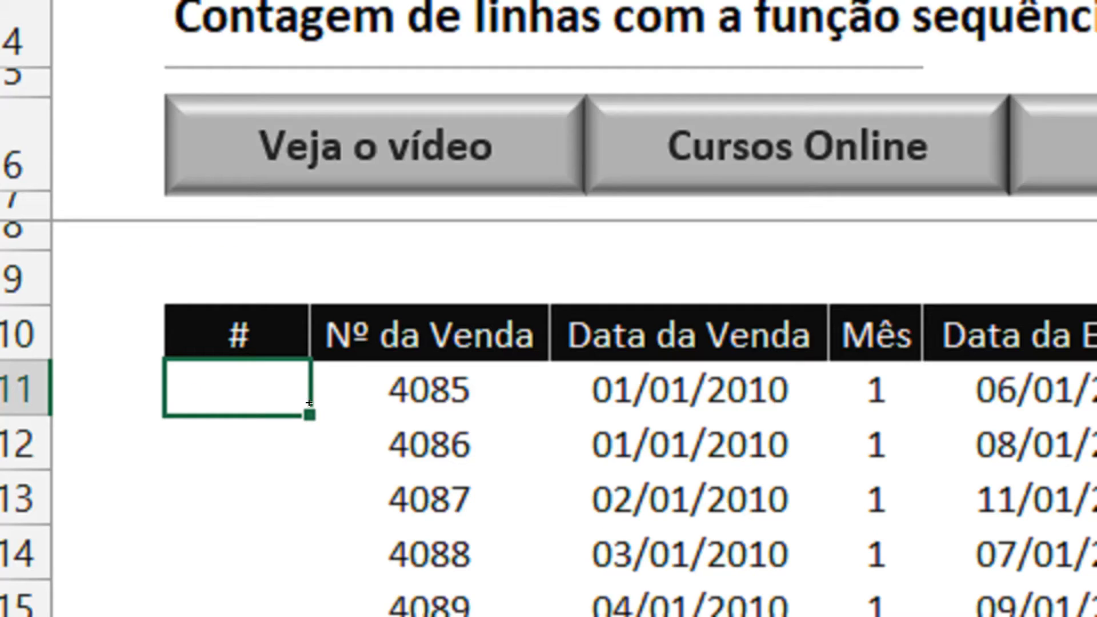
type("=se(")
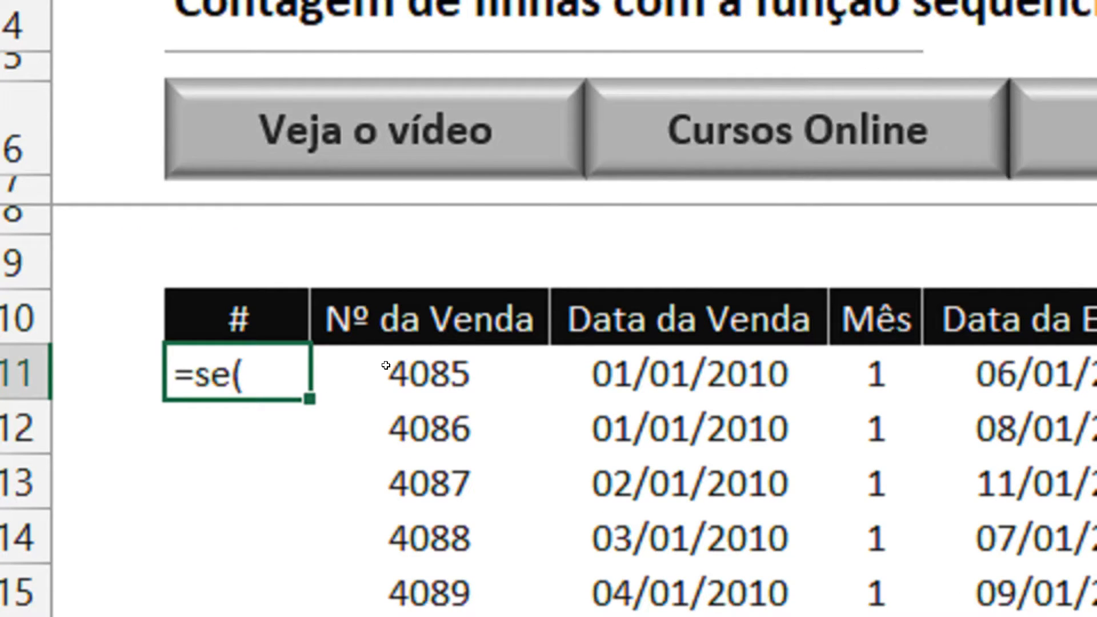
left_click(397, 377)
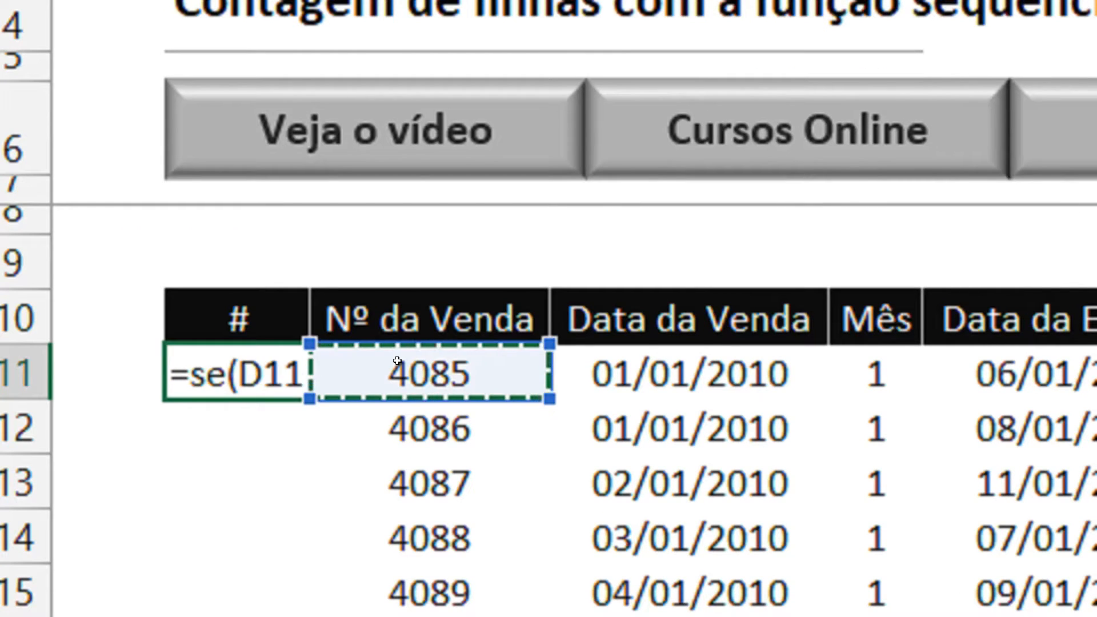
type("<>")
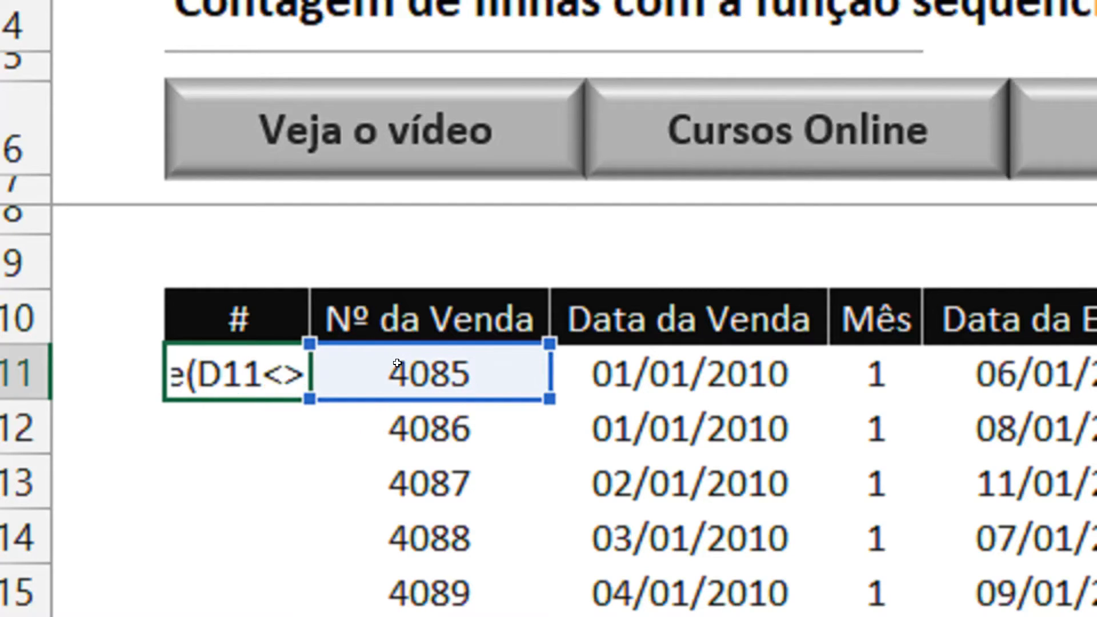
type("\"\";")
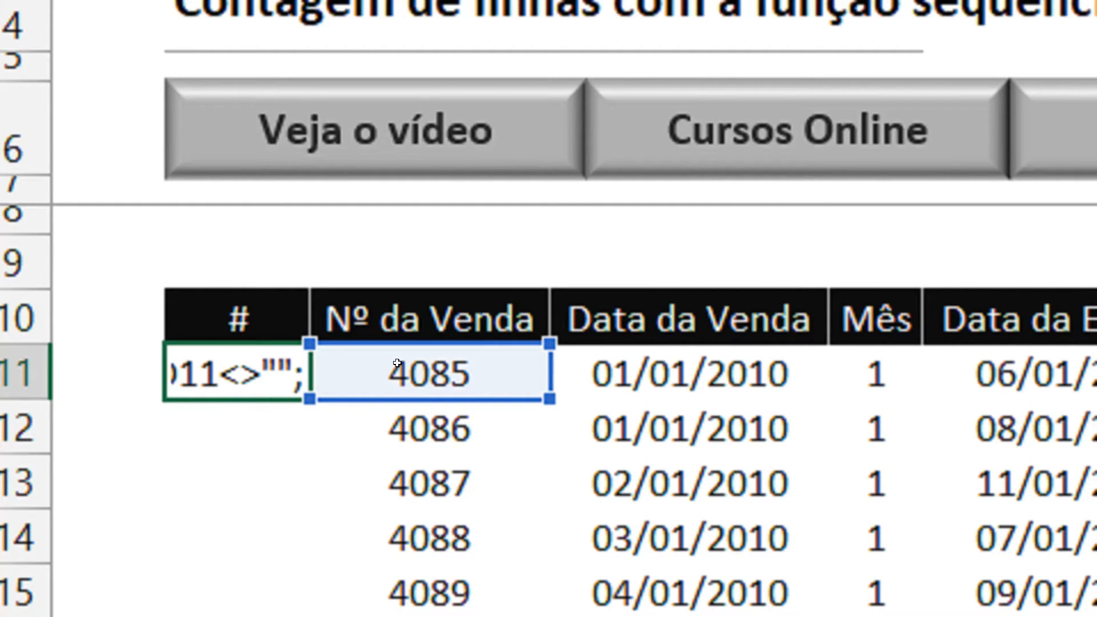
type("1;")
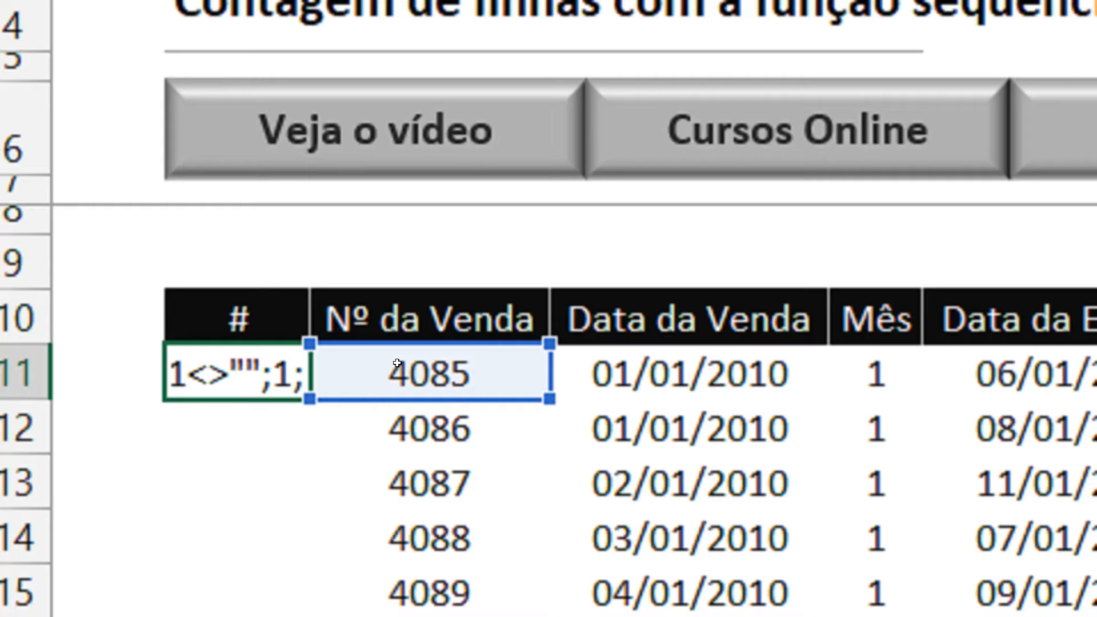
type("\"\"")
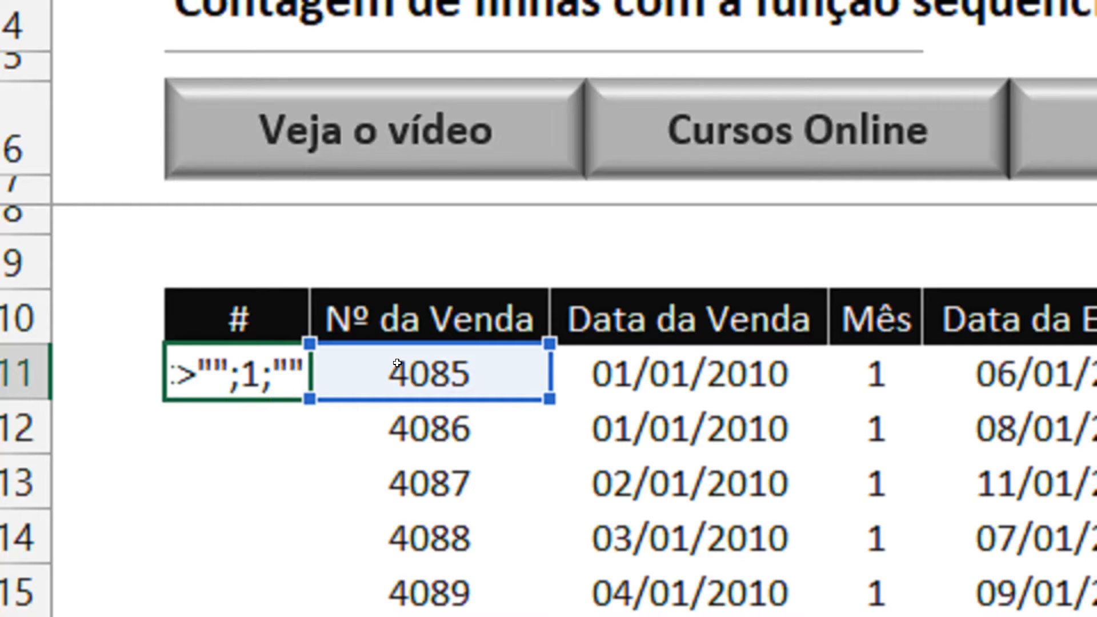
type(")")
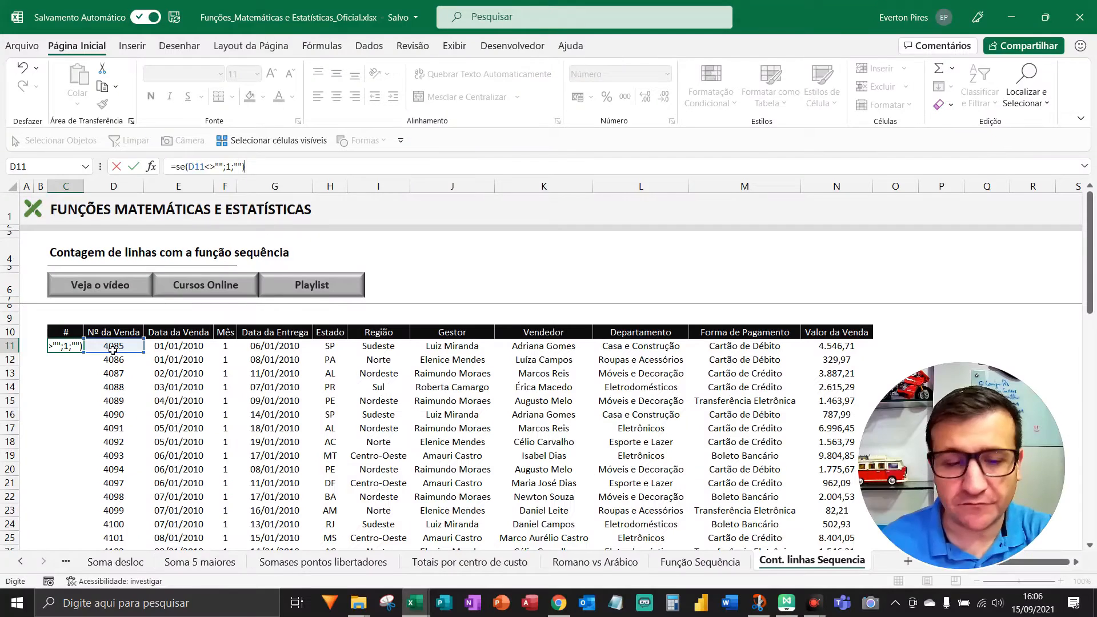
key("Return")
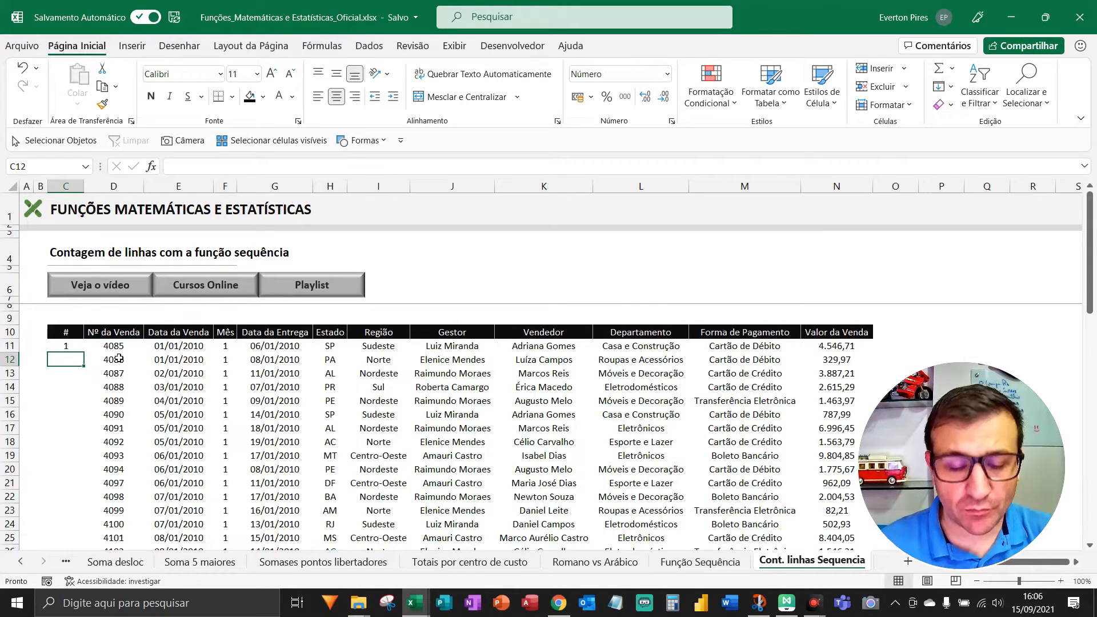
Step: Clear the sale number in D11 to test the C11 formula, and undo the deletion
key("F5")
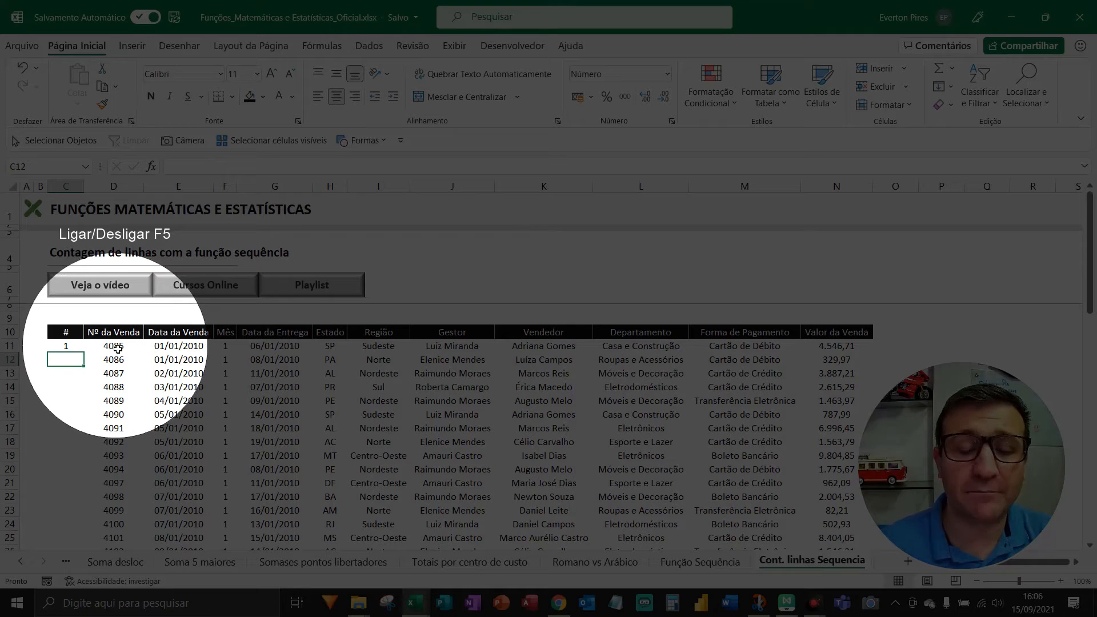
key("F5")
left_click(117, 348)
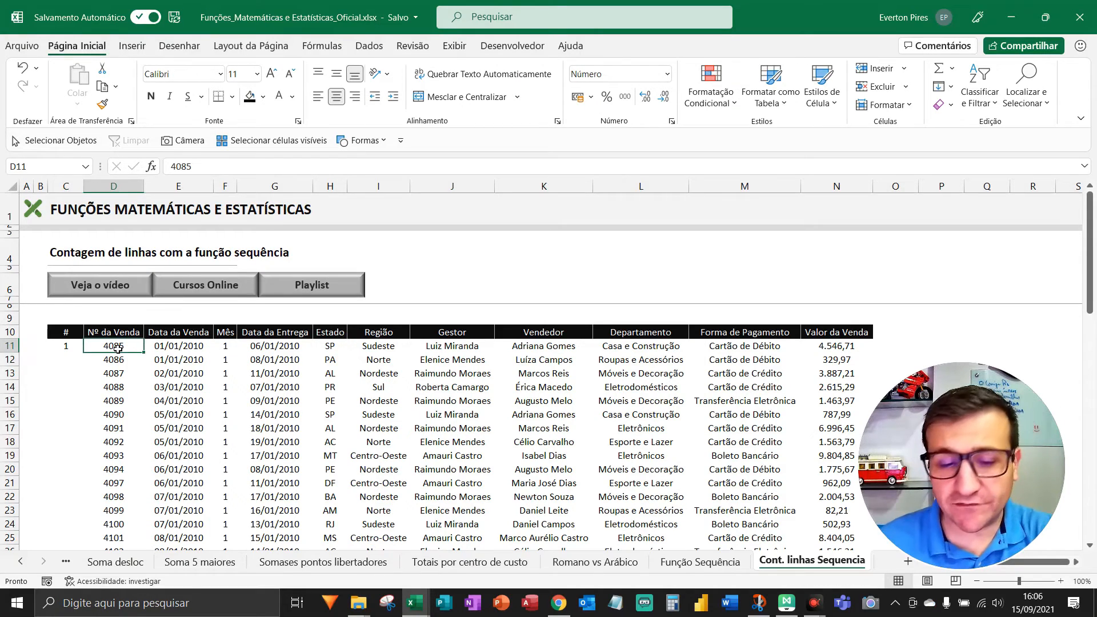
key("Delete")
key("F5")
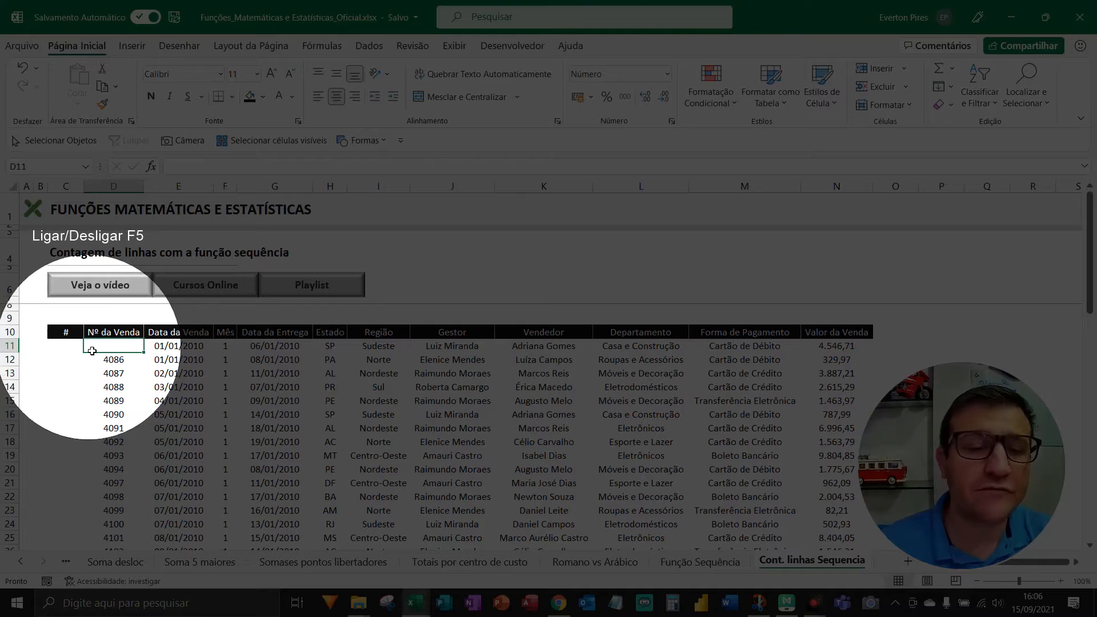
key("F5")
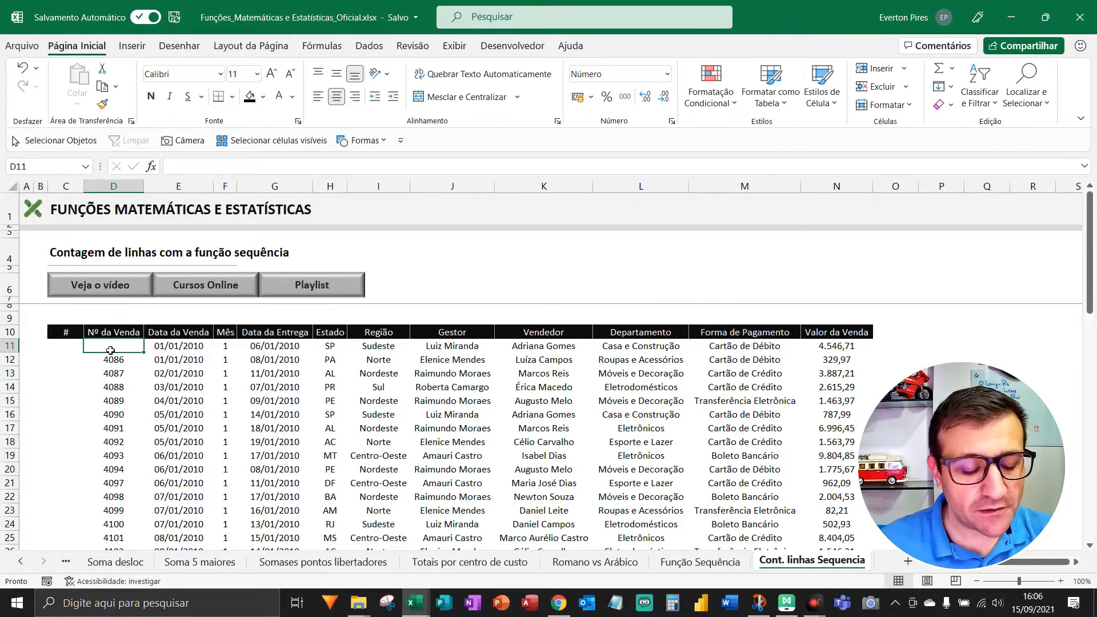
key("ctrl+z")
Step: Enter the formula =SE(D12<>"";C11+1;"") in cell C12 to continue the numbering from the row above
left_click(73, 361)
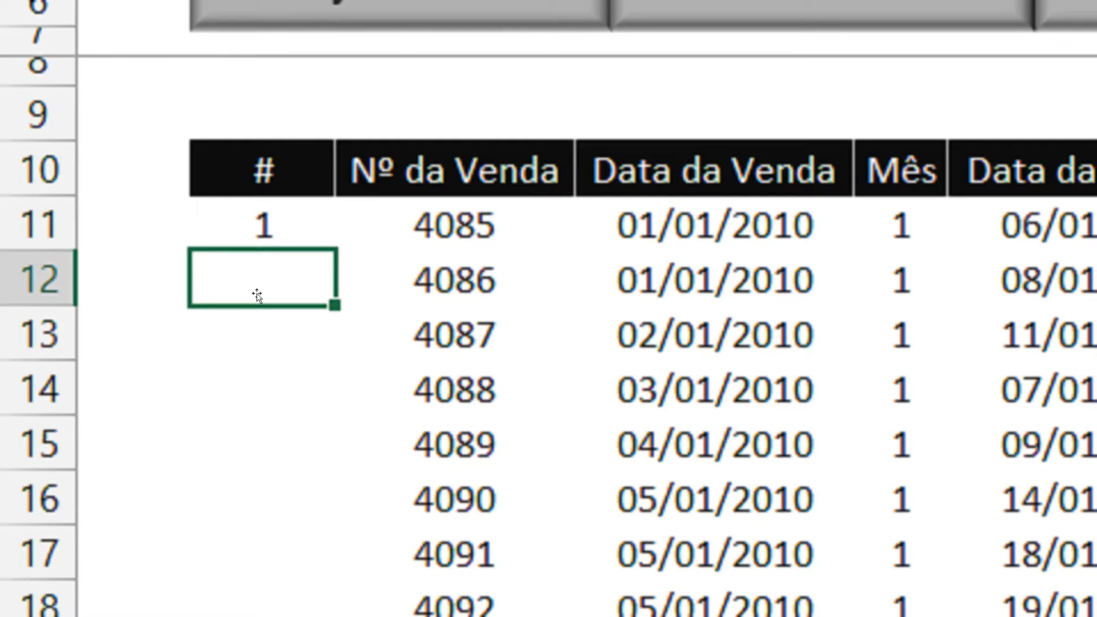
type("=se(")
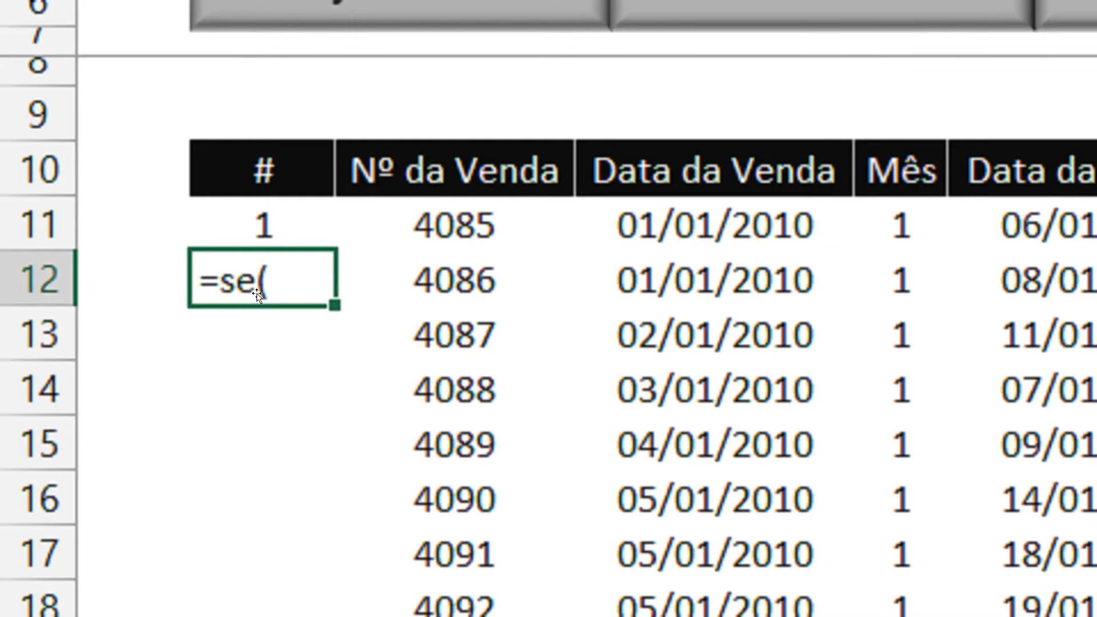
left_click(449, 275)
type("<>")
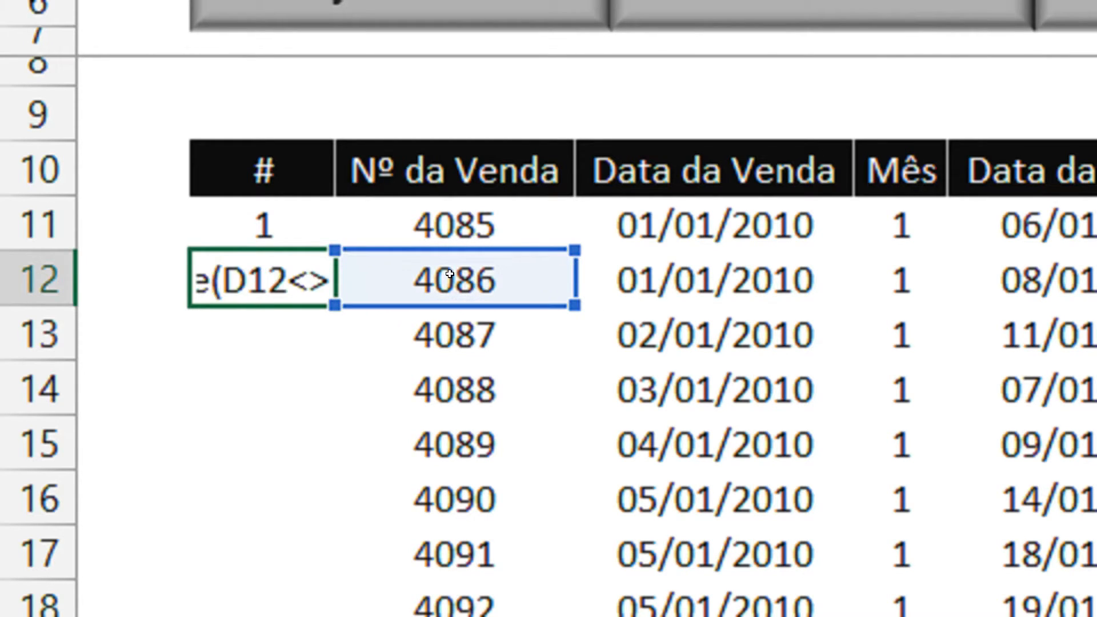
type("\"\";")
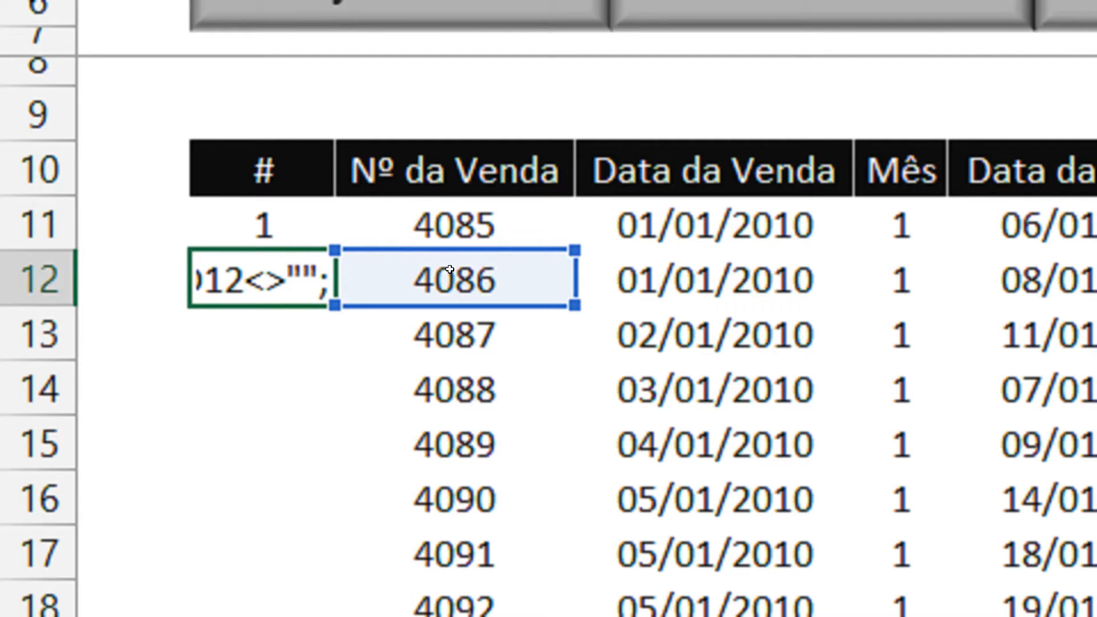
left_click(260, 214)
type("+")
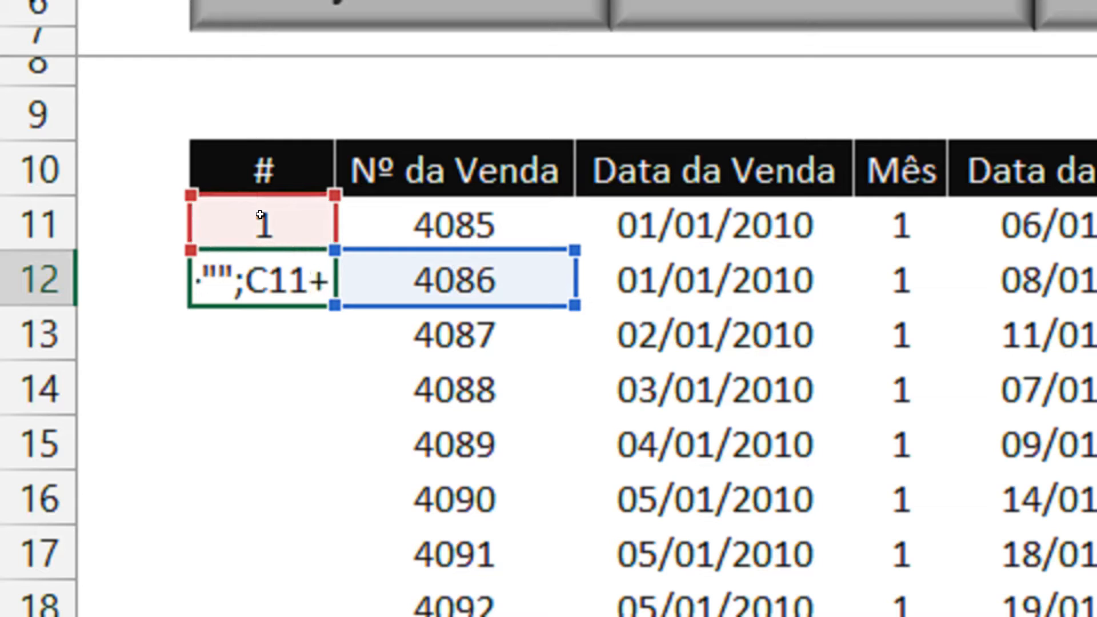
type("1;")
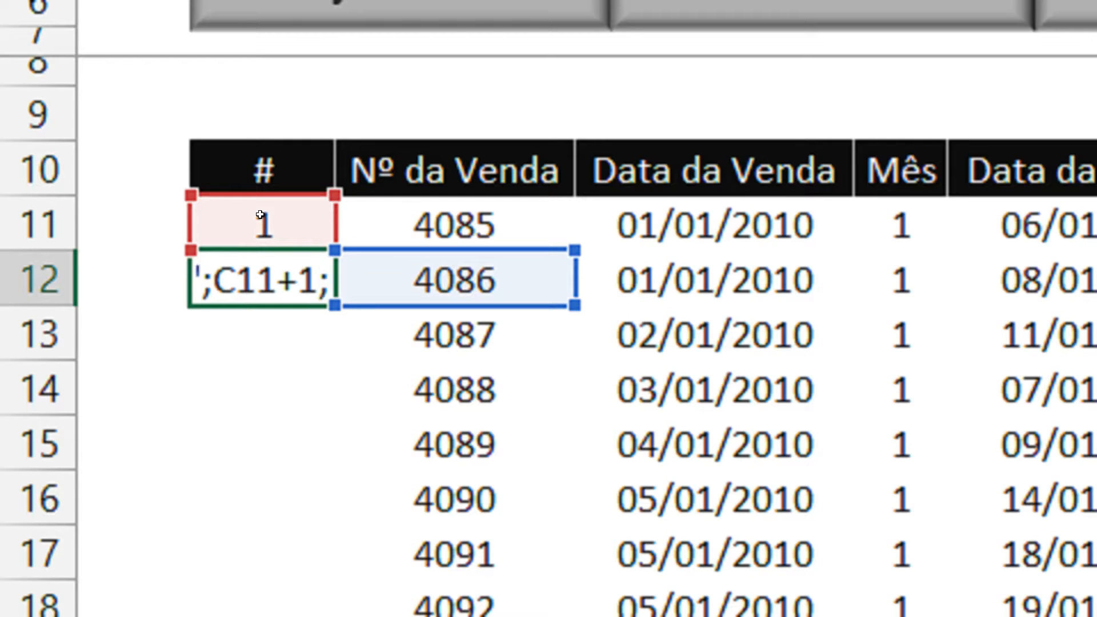
type("\"\"")
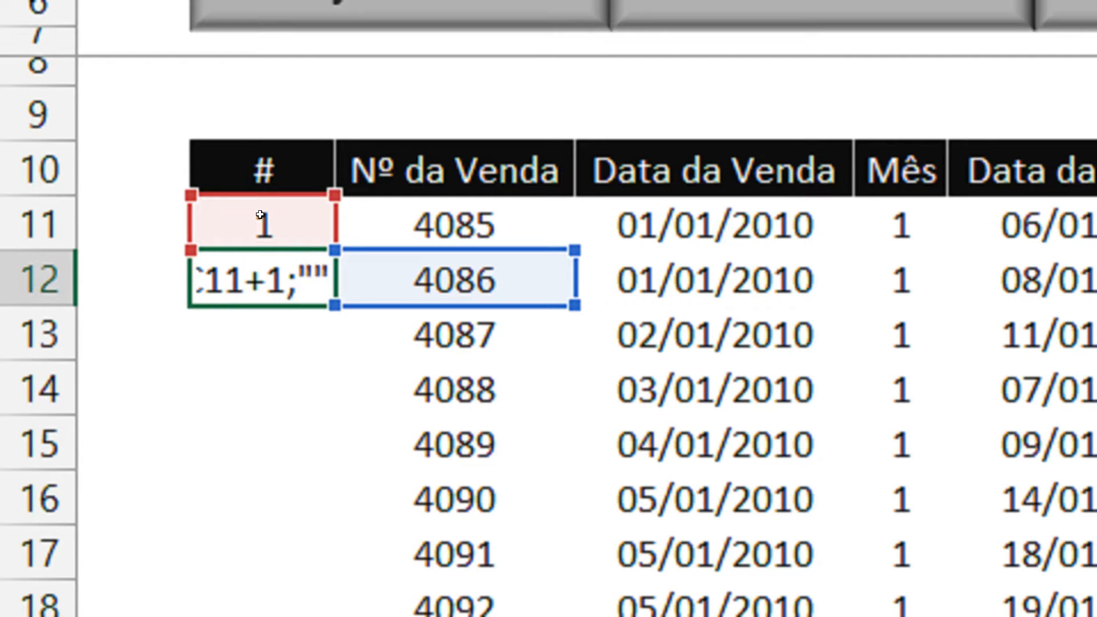
type(")")
key("Return")
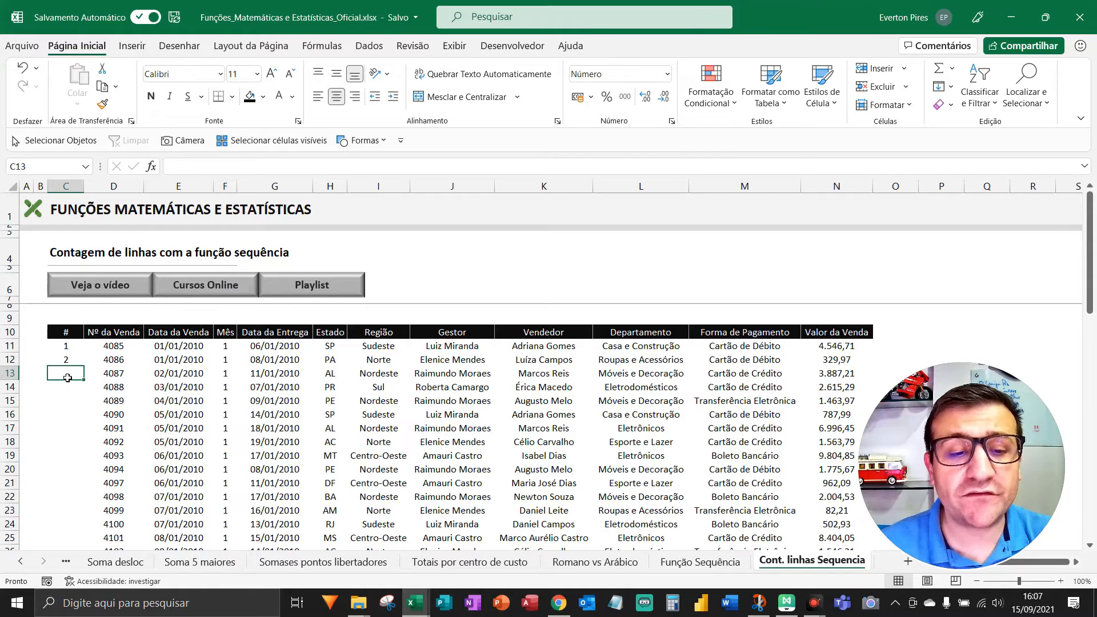
left_click(119, 364)
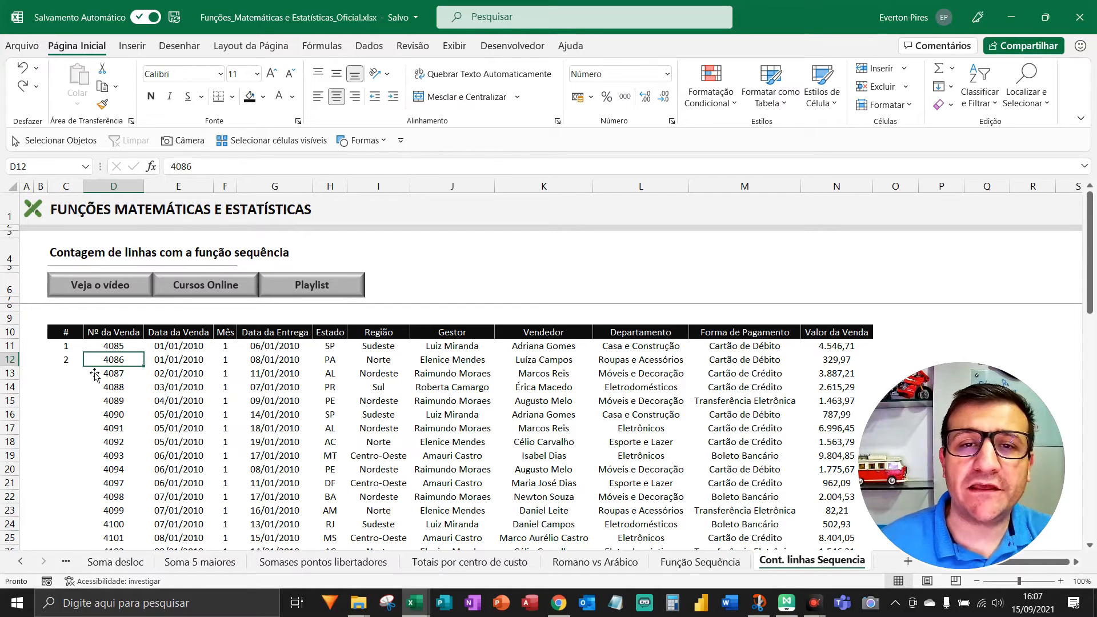
left_click(78, 361)
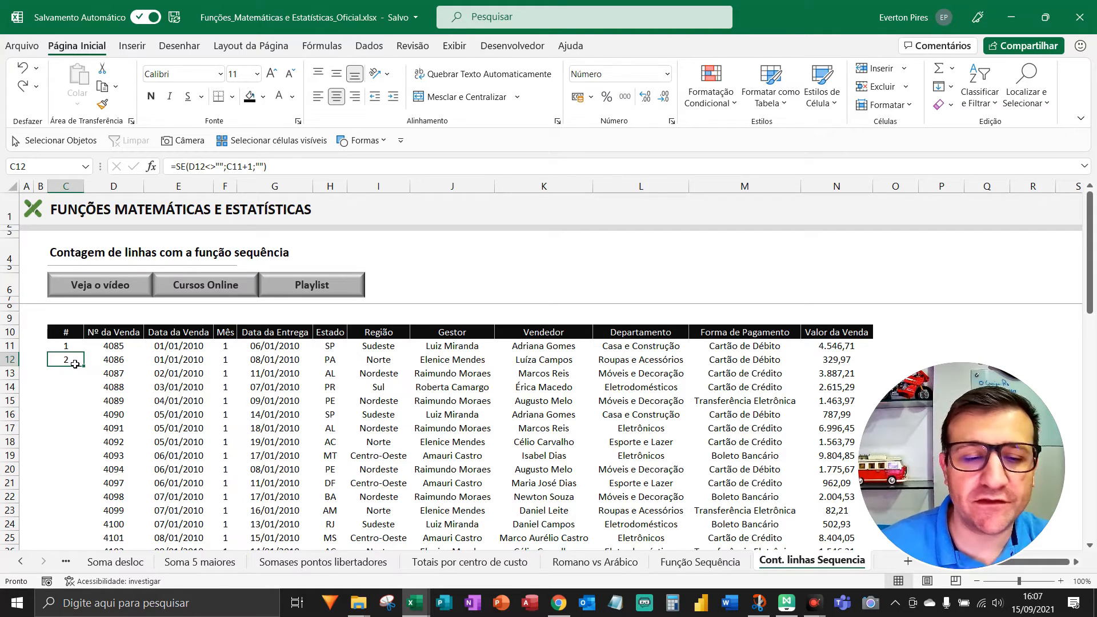
key("ctrl+alt+d")
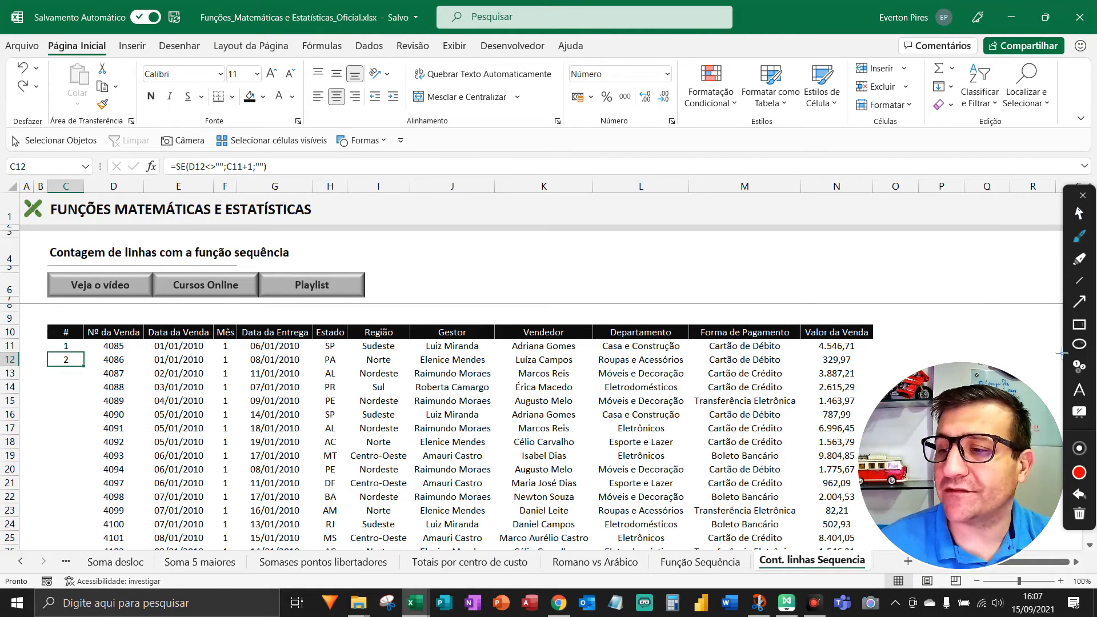
left_click(1080, 326)
left_click_drag(97, 353, 152, 556)
key("Escape")
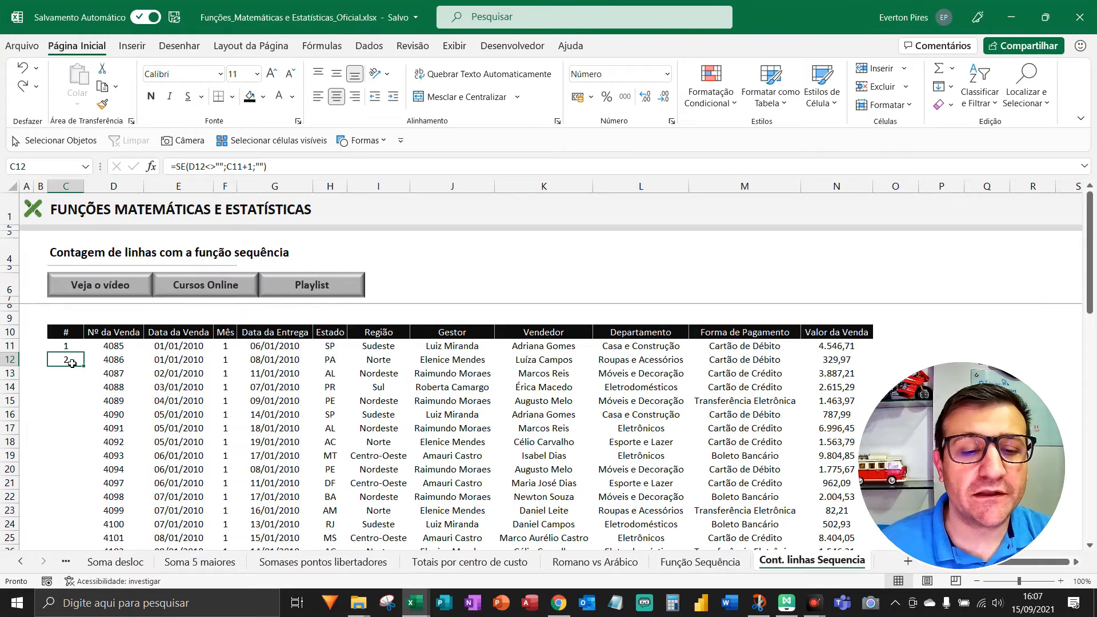
Step: Fill the C12 formula down the # column to the last sales record in row 56
double_click(84, 366)
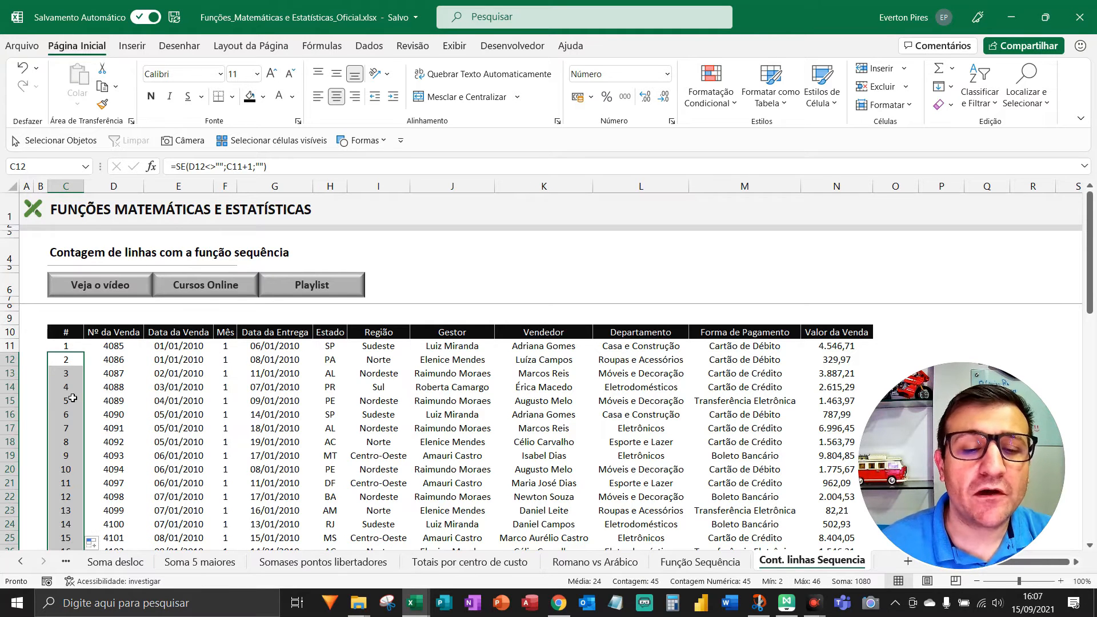
scroll(86, 450, "down", 1)
scroll(86, 445, "down", 13)
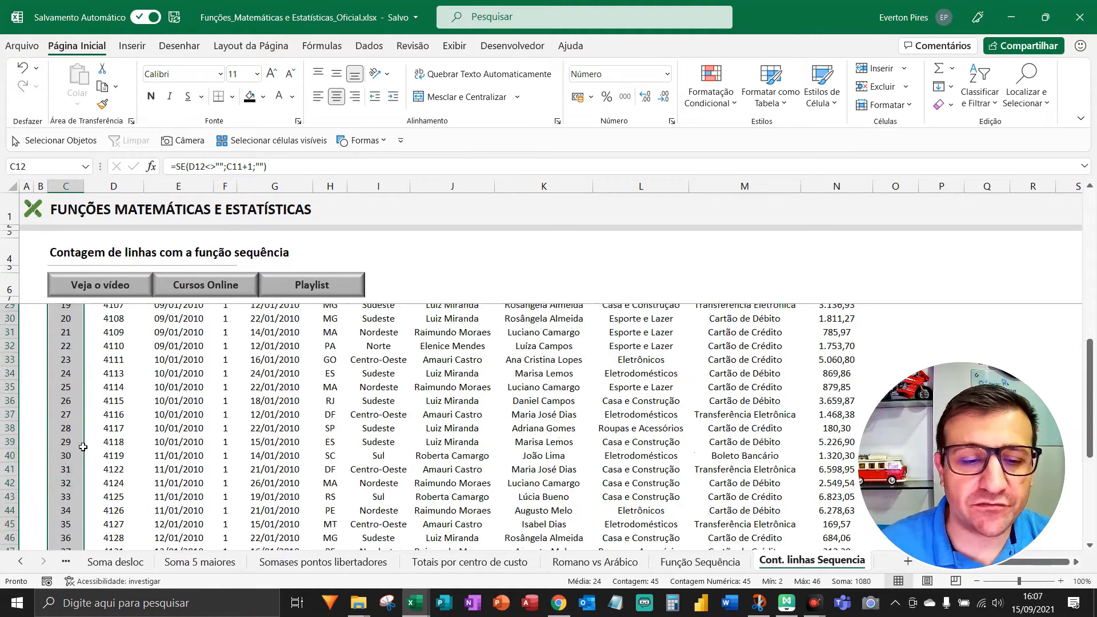
scroll(85, 445, "up", 2)
Step: Add the sale number 4144 in cell D57, directly below the last record
left_click(114, 472)
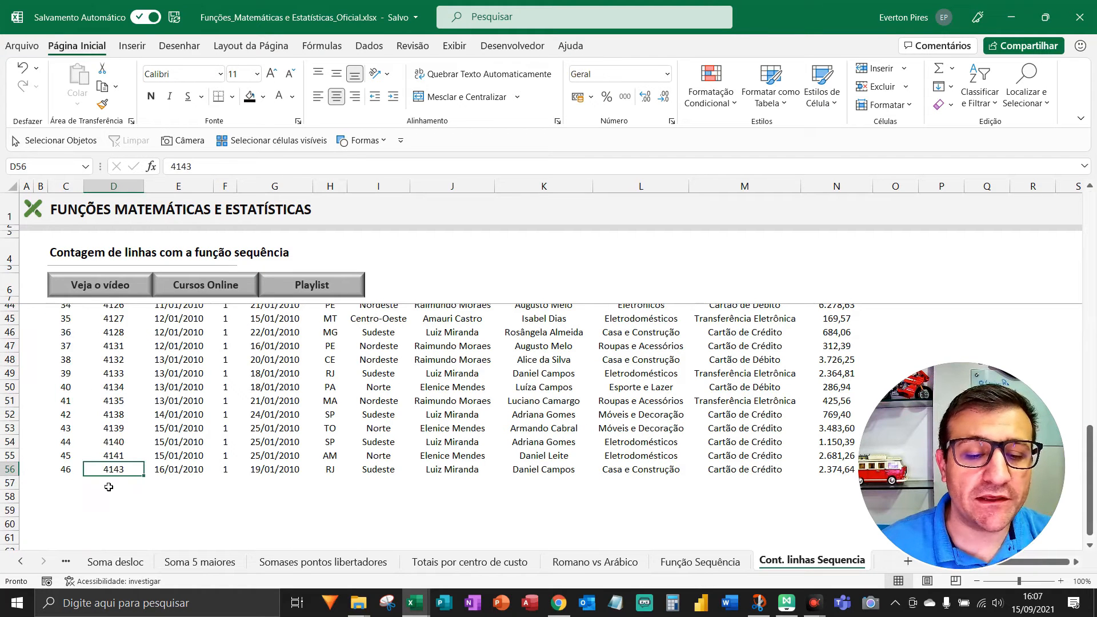
left_click(108, 486)
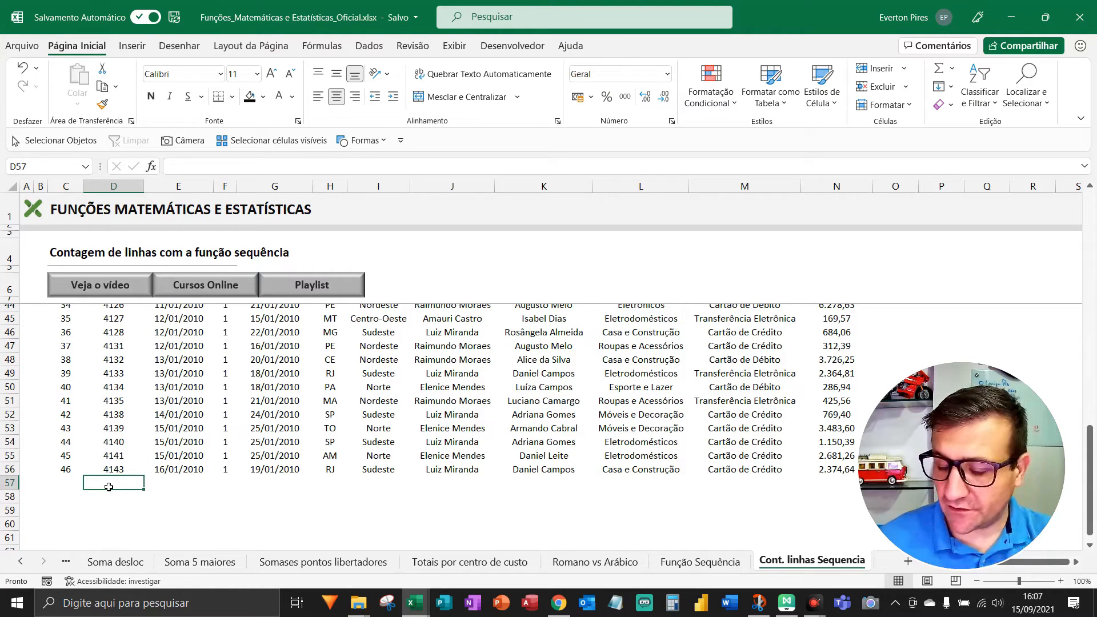
type("4144")
key("Return")
left_click(117, 487)
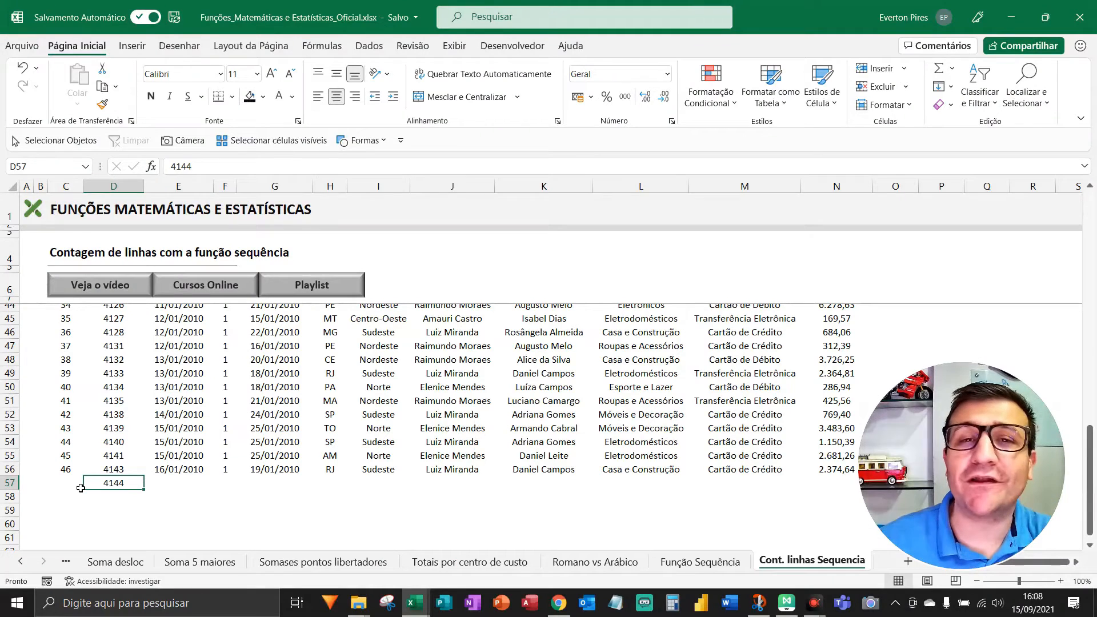
Step: Copy the numbering formula from the row above into C57, and clear the numbering formulas from the # column
left_click(75, 486)
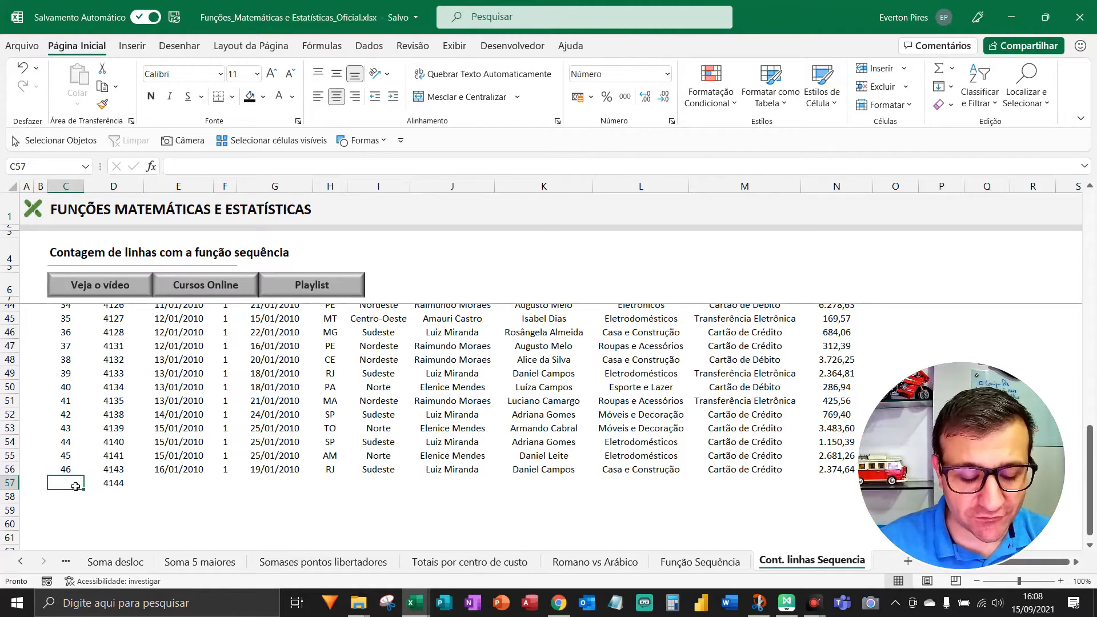
key("ctrl+d")
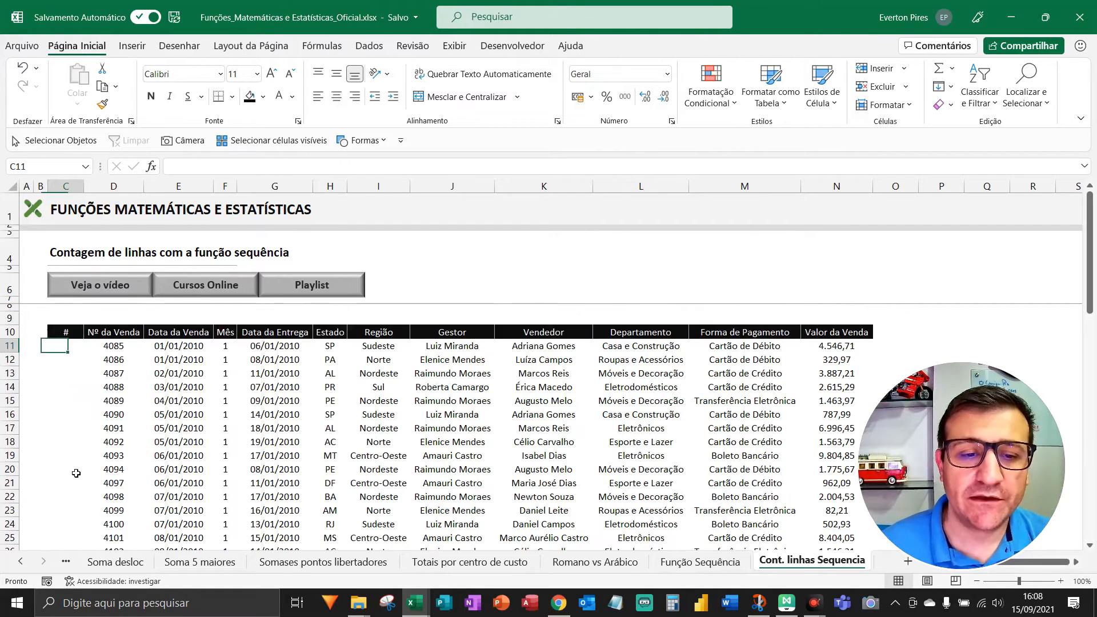
key("Right")
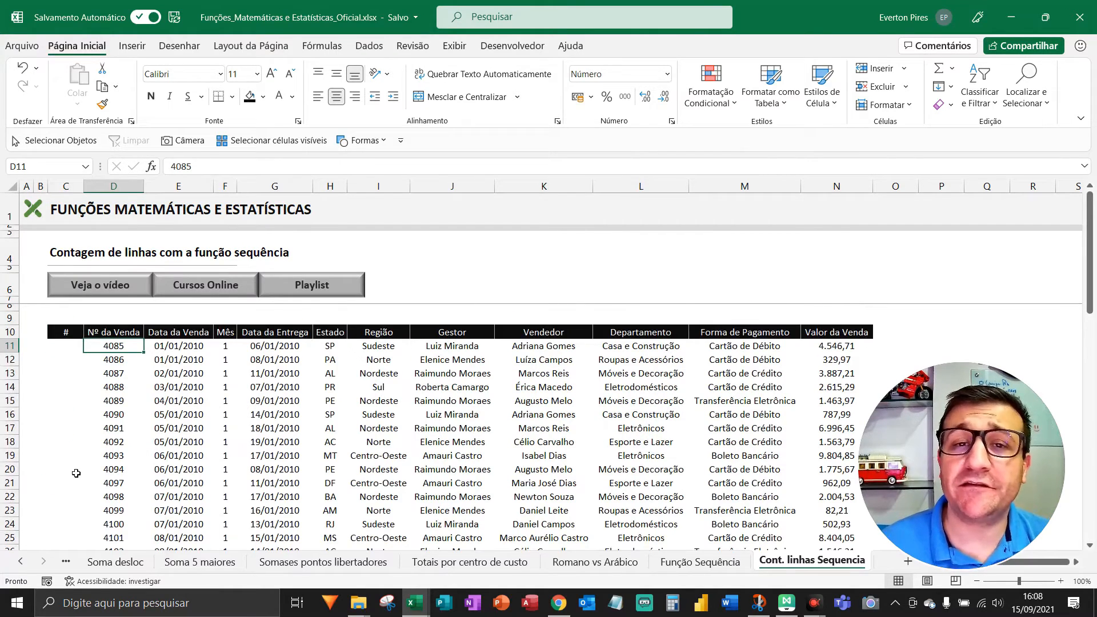
key("Left")
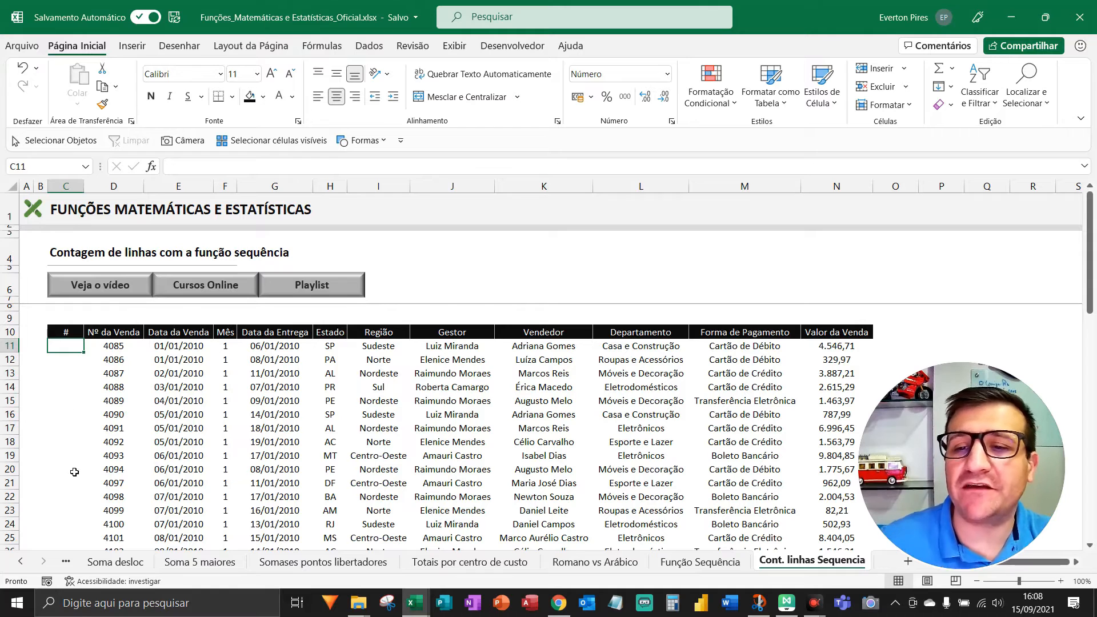
Step: Try the formula =LIN(K1) in the empty cell K4, and undo the entry
left_click(552, 271)
type("=lin(")
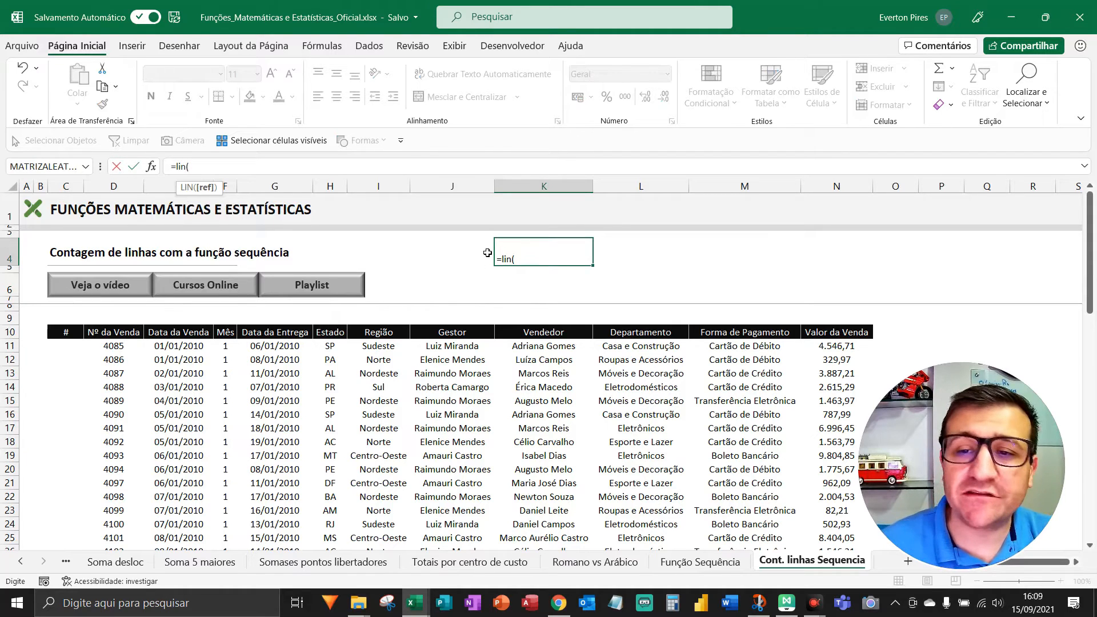
left_click(550, 204)
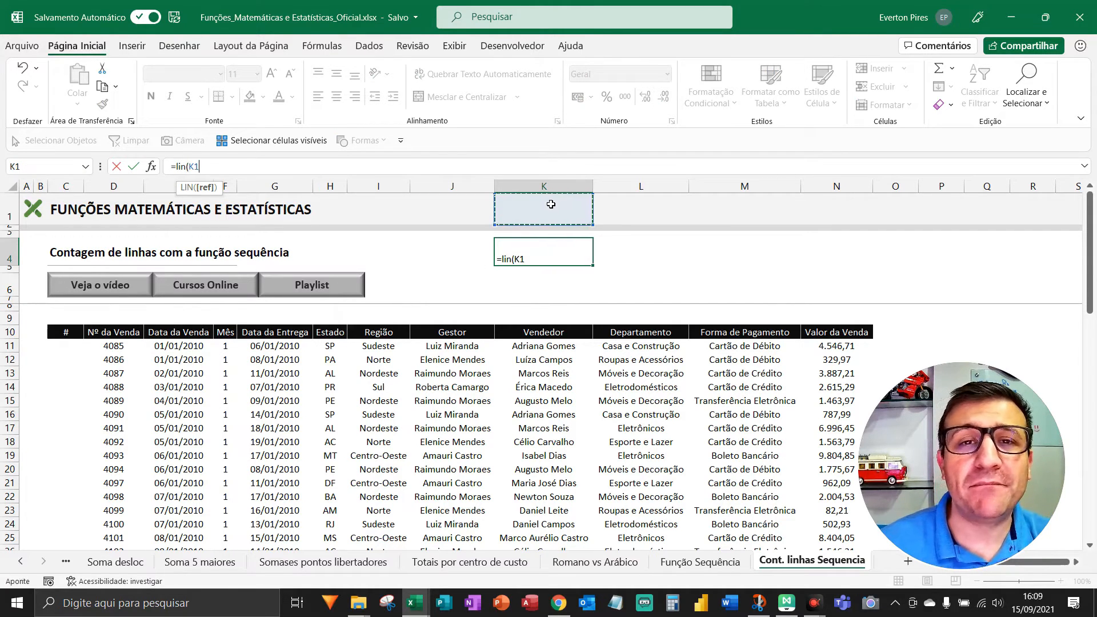
key("Return")
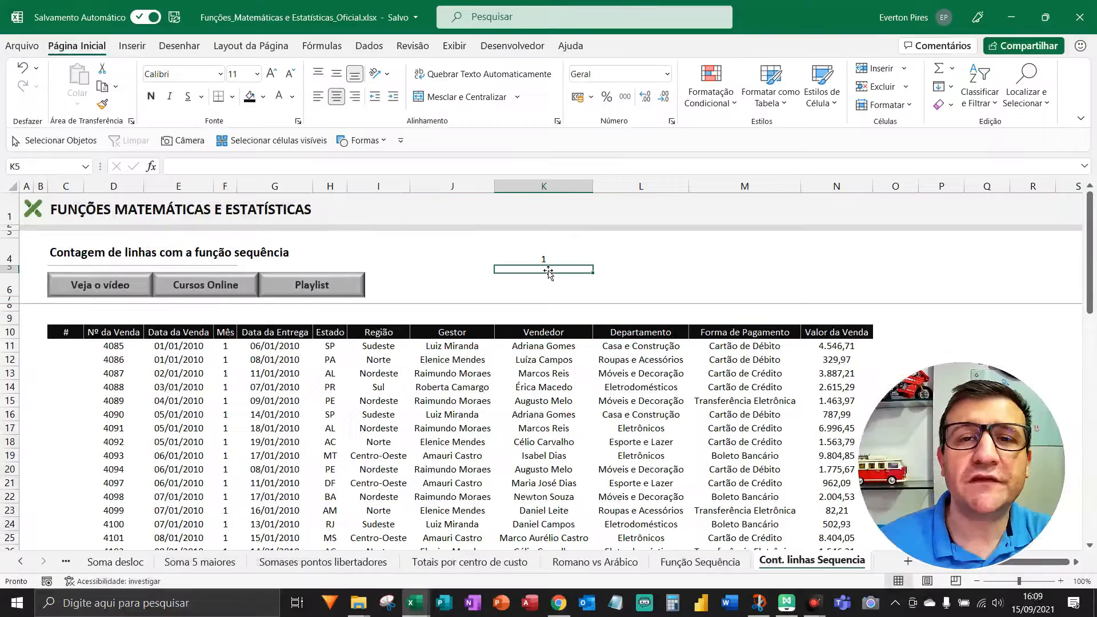
key("ctrl+z")
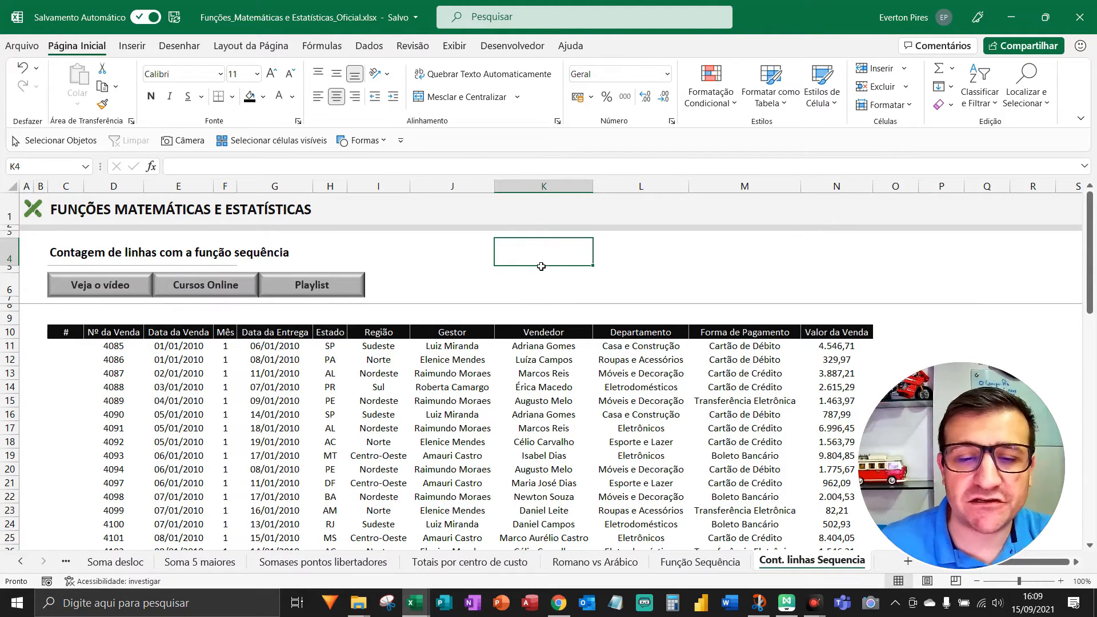
Step: Enter the formula =LIN(A1) in cell C11 to number the first sales record
left_click(69, 346)
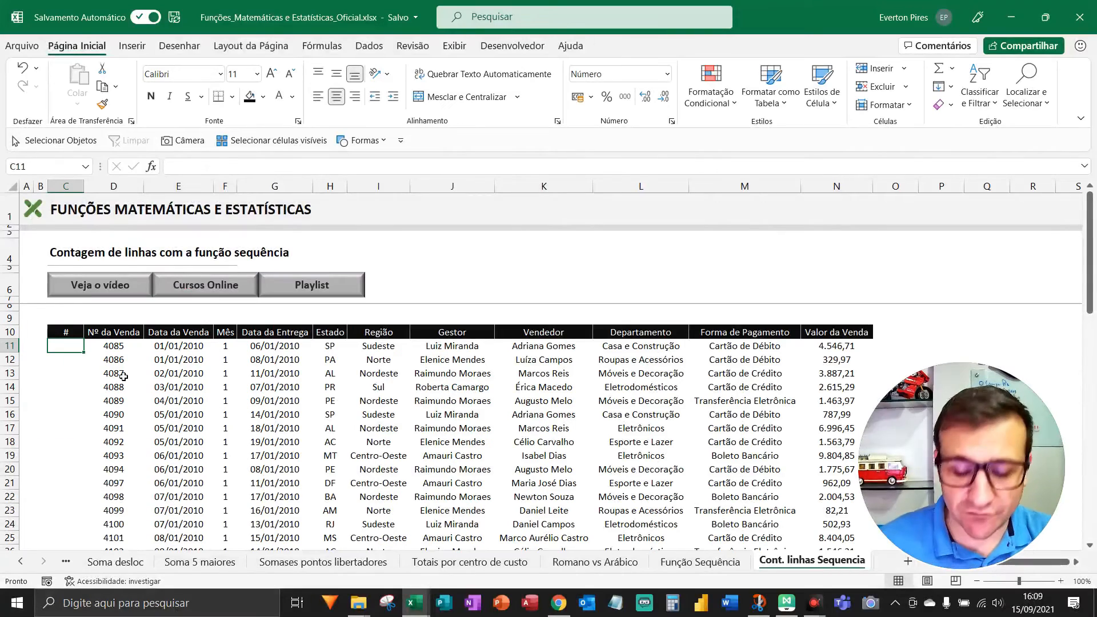
type("=lin(")
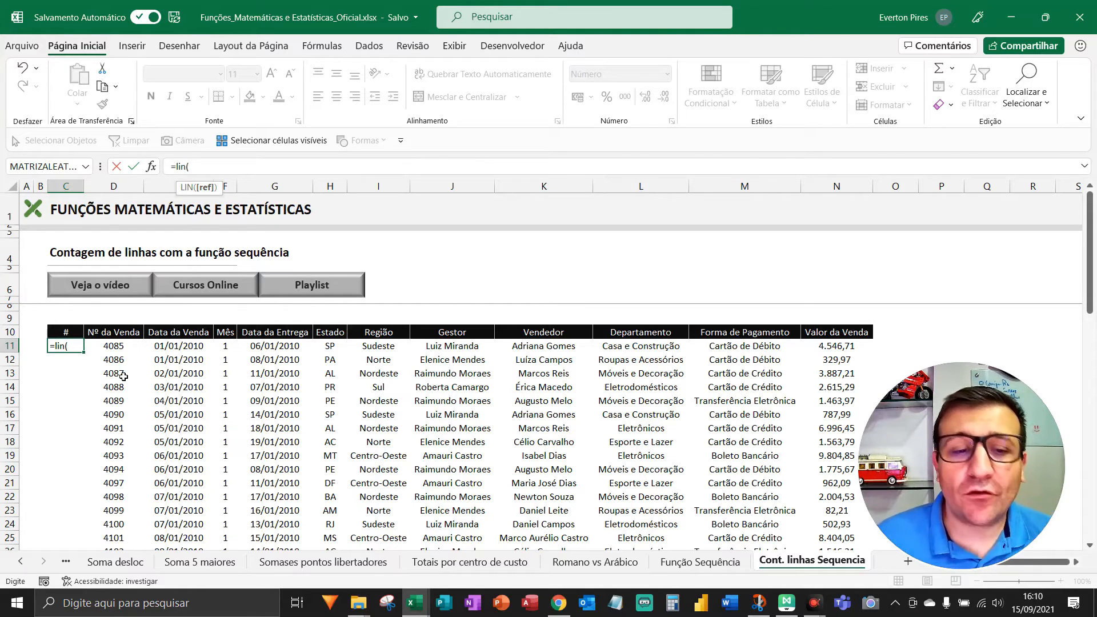
type("a1)")
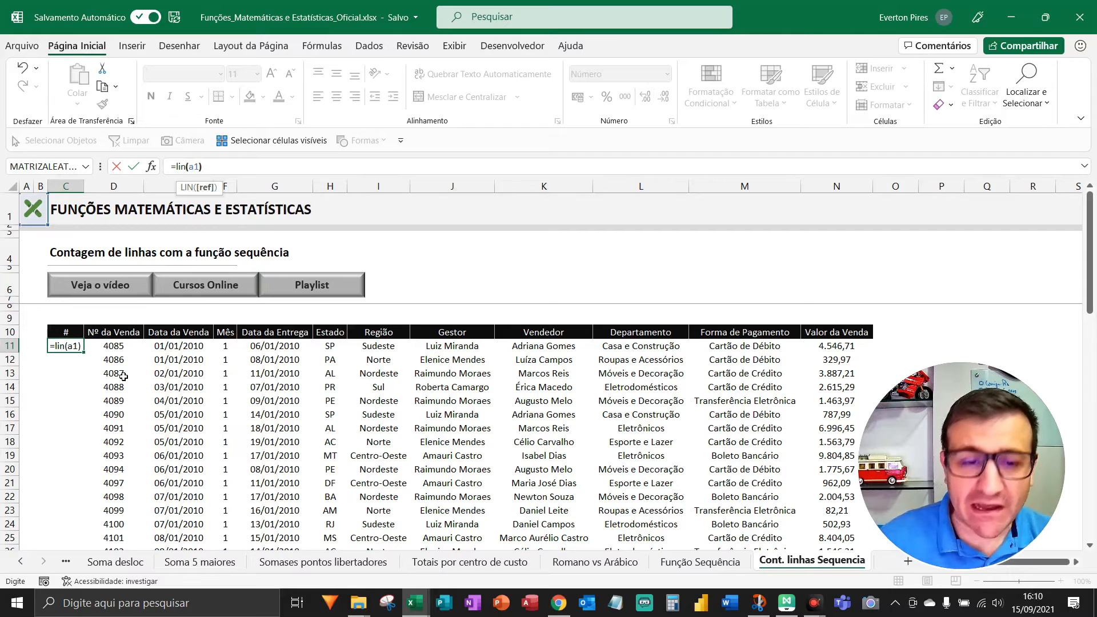
key("Return")
key("Up")
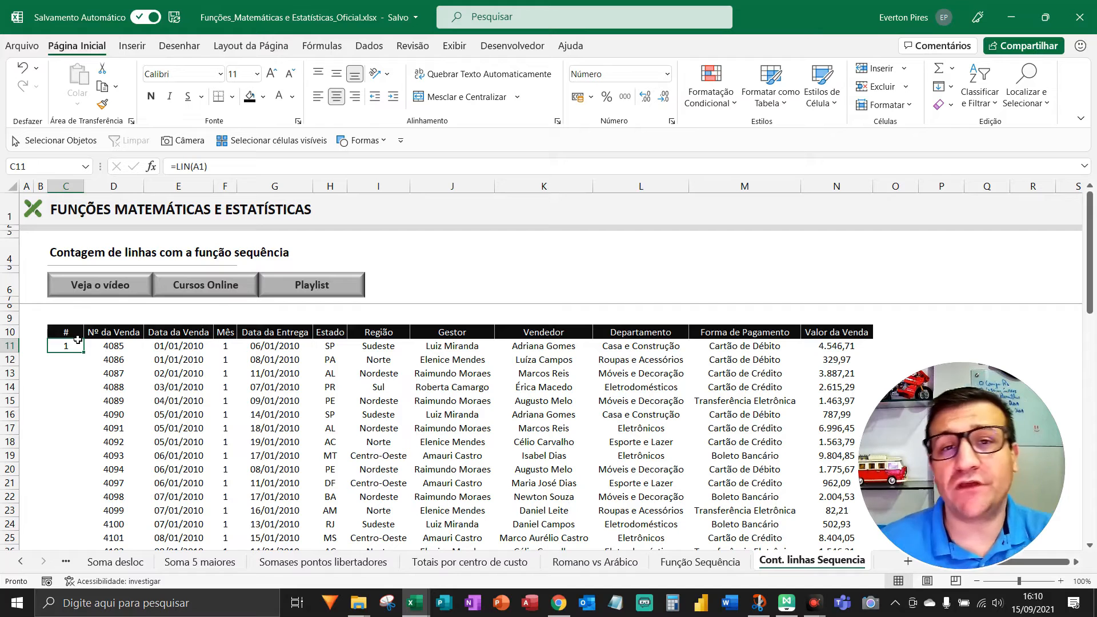
Step: Fill the LIN formula from C11 down the # column to row 57, and go to its last cell
double_click(87, 360)
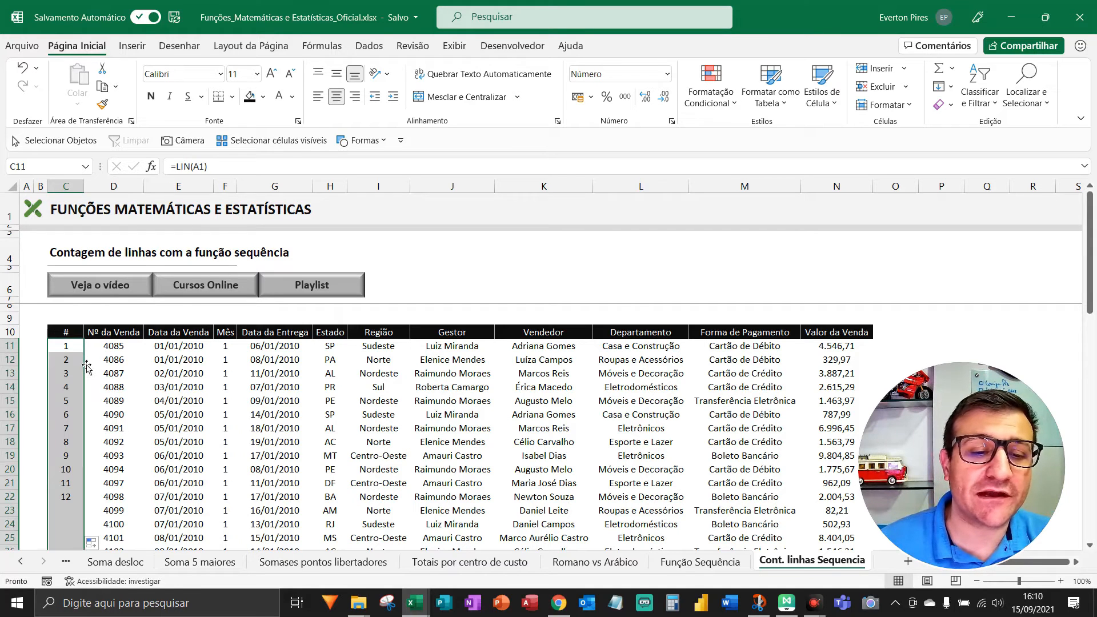
left_click(66, 471)
key("Down")
key("Down")
key("Down")
key("Down")
key("Down")
key("Down")
key("Down")
key("Down")
key("Down")
key("Down")
key("Down")
key("Down")
key("Down")
key("Down")
key("Down")
key("Down")
key("Down")
key("Down")
key("Down")
key("Down")
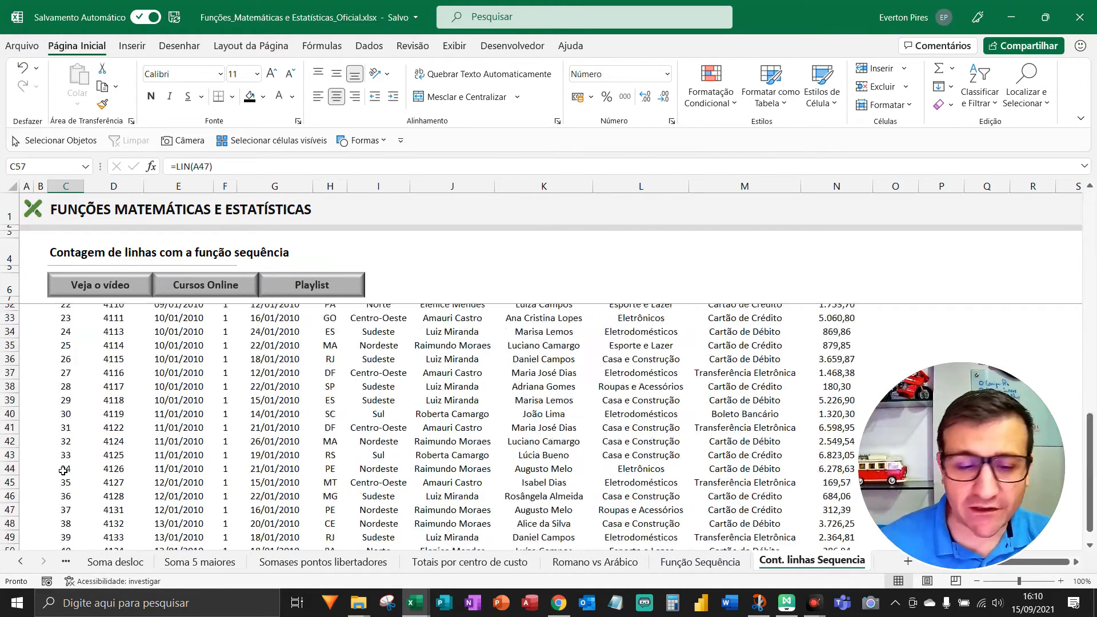
Step: Clear the sale number in D57 and the LIN formula beside it in C57
key("Up")
key("Right")
key("Delete")
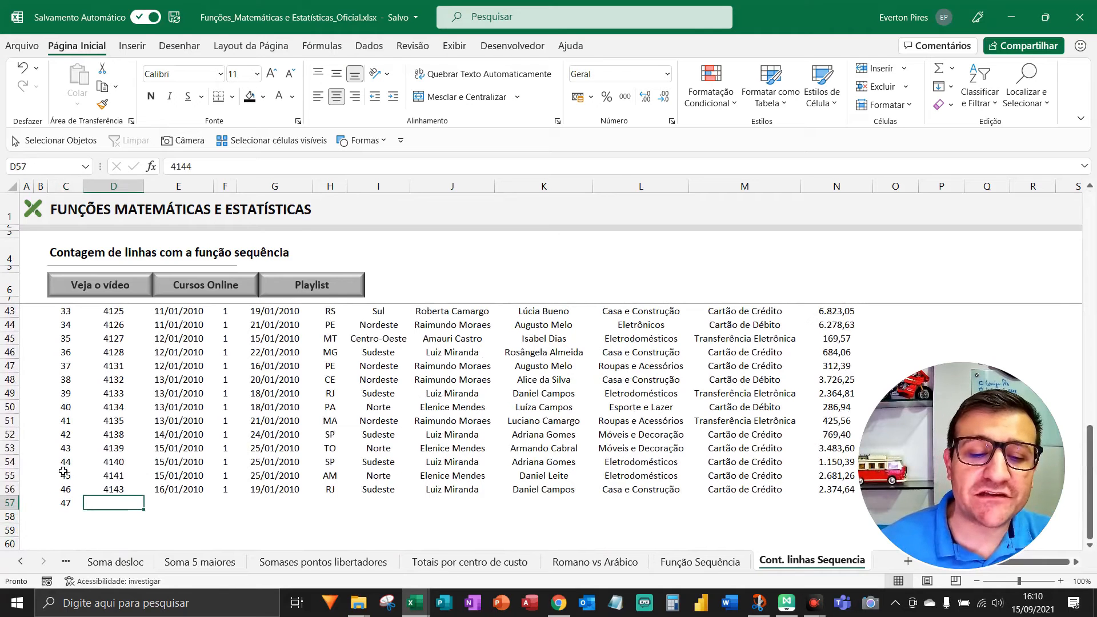
key("Left")
key("Right")
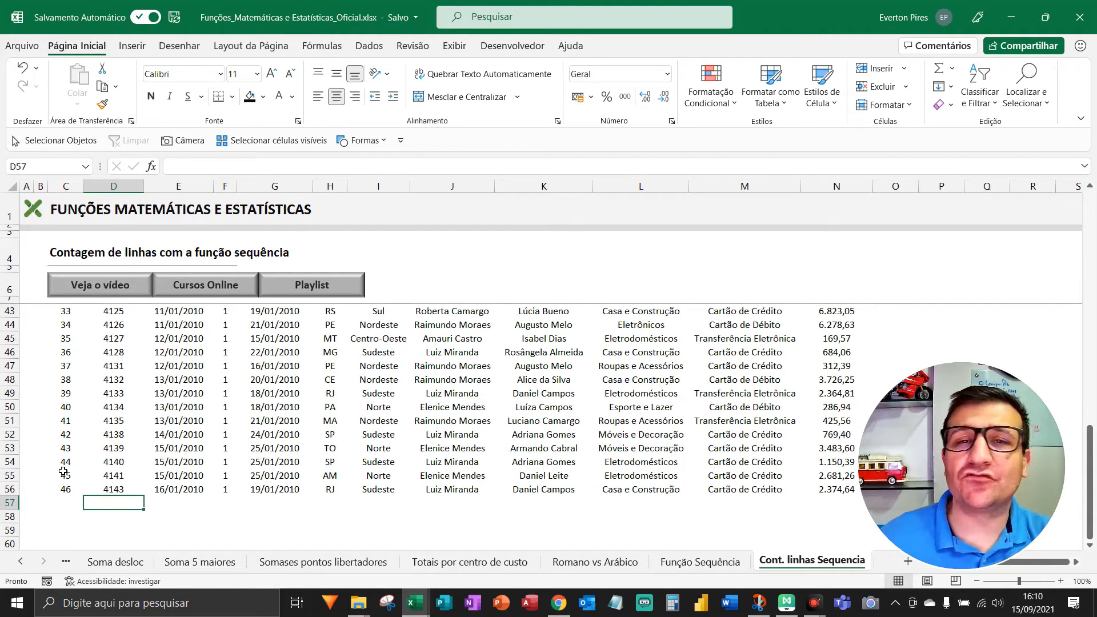
Step: Enter the sale number 4144 in D57 to test the numbering in C57, and clear it again
type("4144")
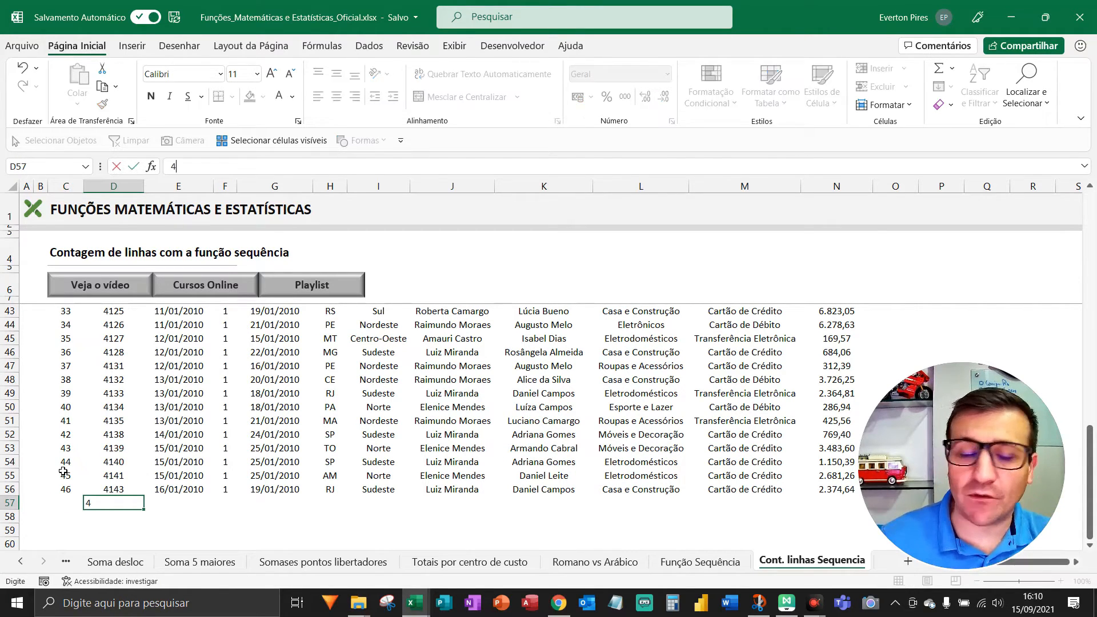
key("Return")
key("Up")
key("Left")
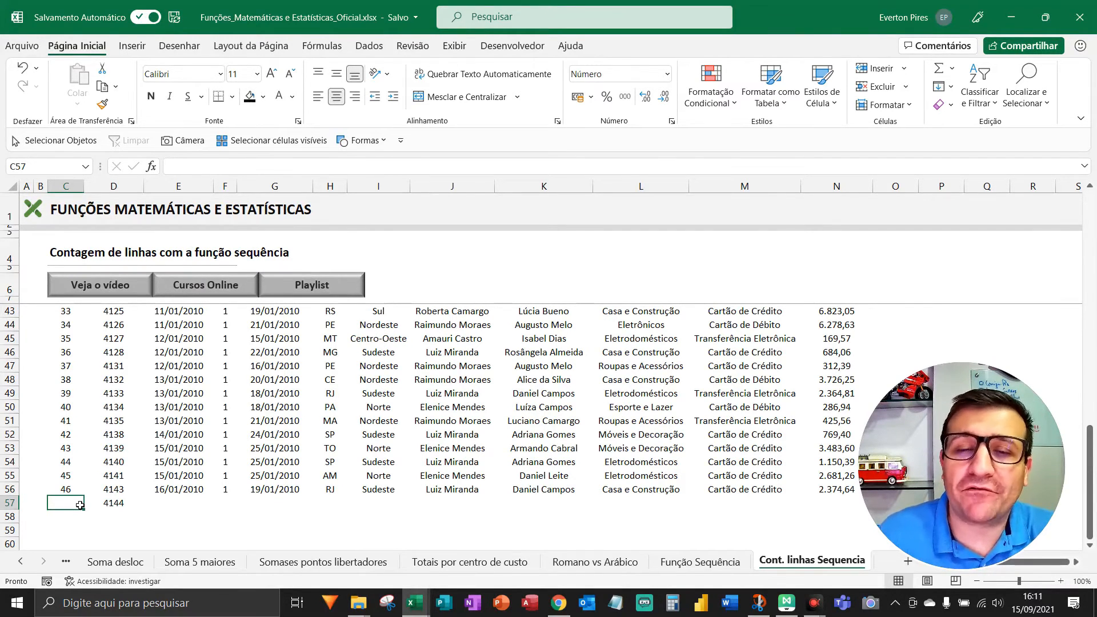
key("Right")
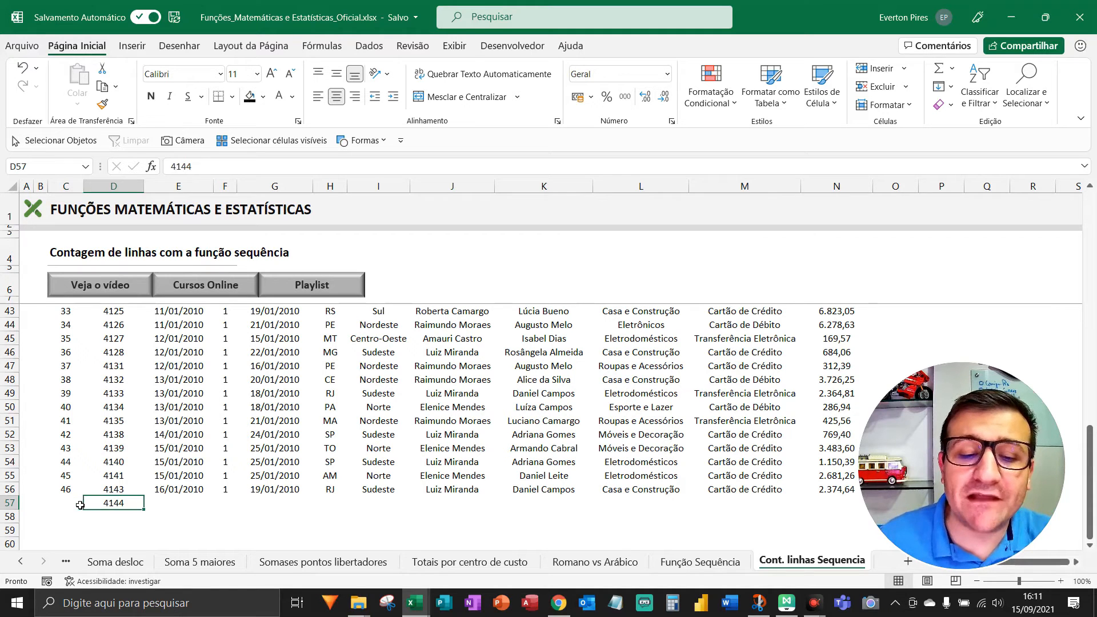
key("Delete")
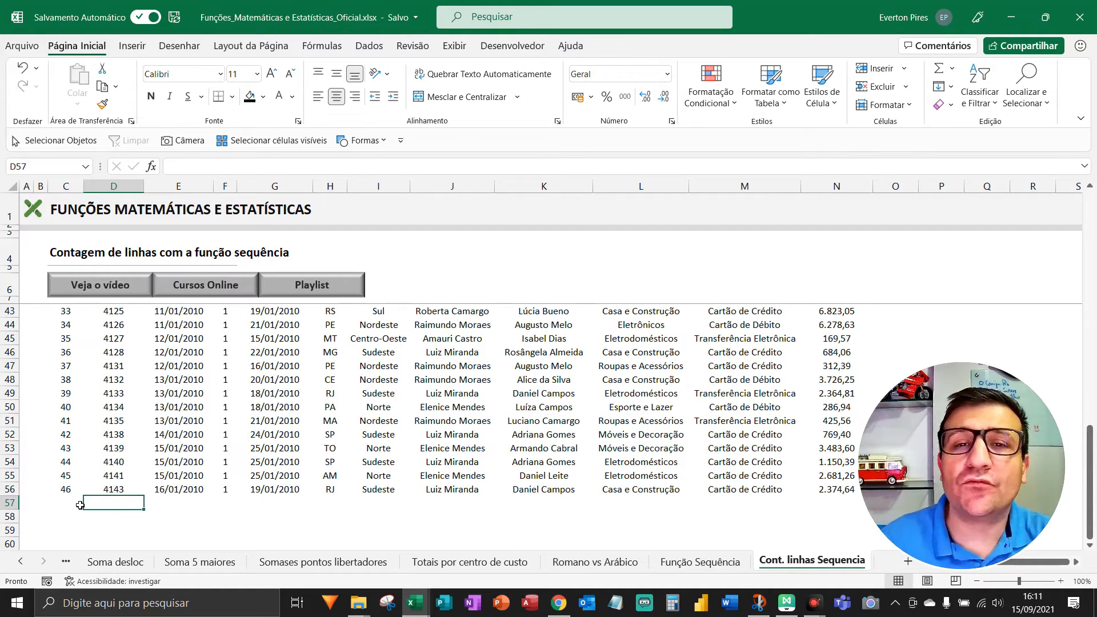
Step: Clear all LIN formulas from the # column, cells C11 to C56
left_click(69, 495)
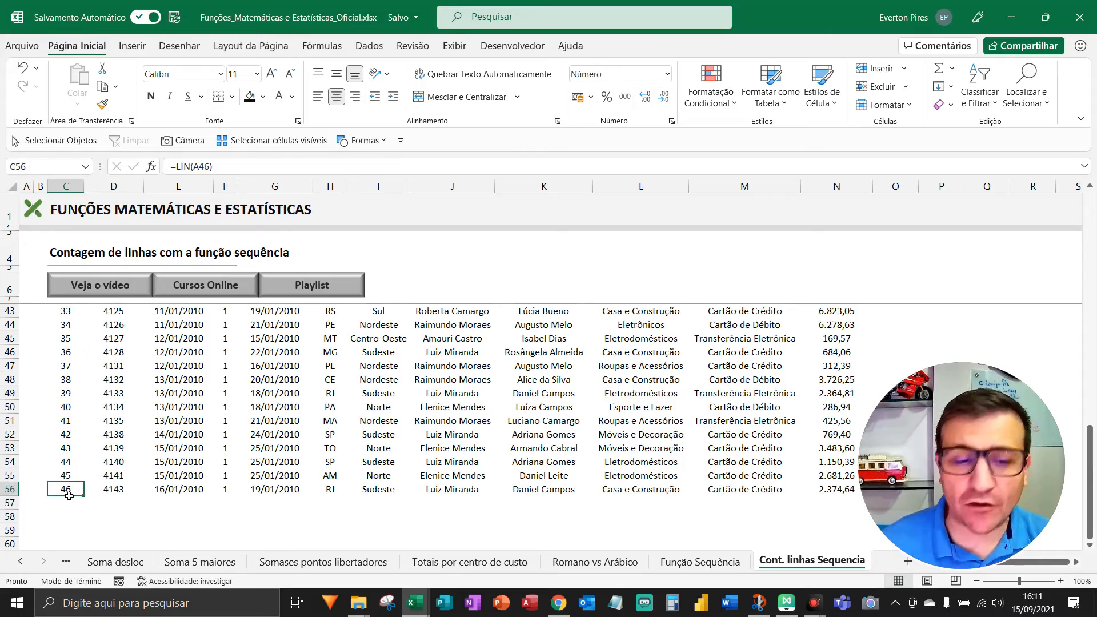
key("ctrl+shift+Up")
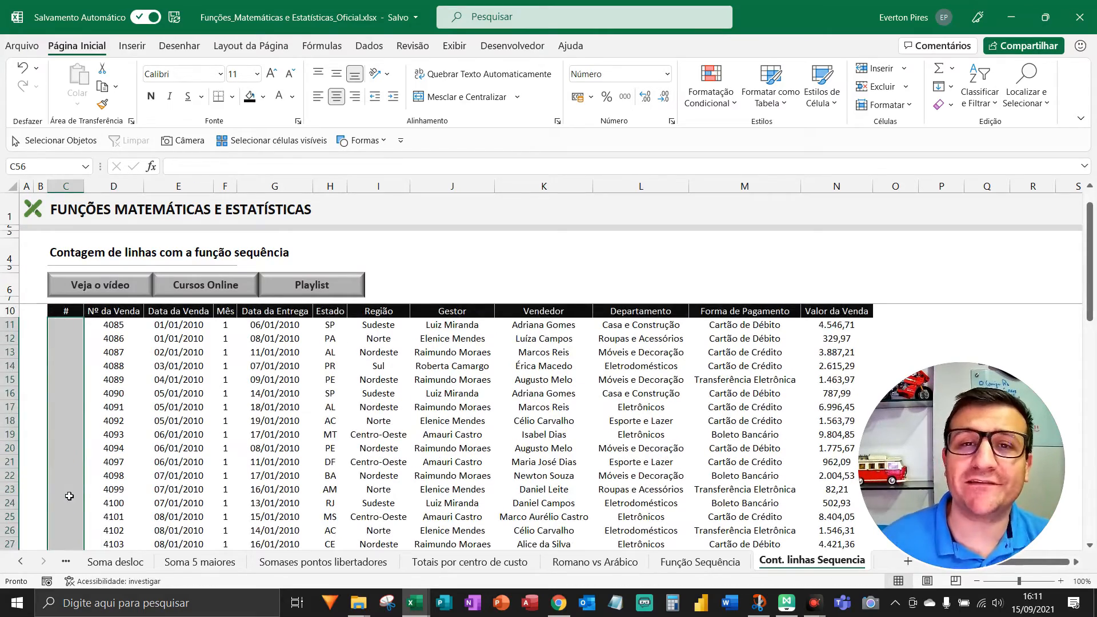
key("Down")
key("Up")
key("Up")
Step: Start a formula with the SEQUÊNCIA function in cell C11, the first row of the # column
key("ctrl+Home")
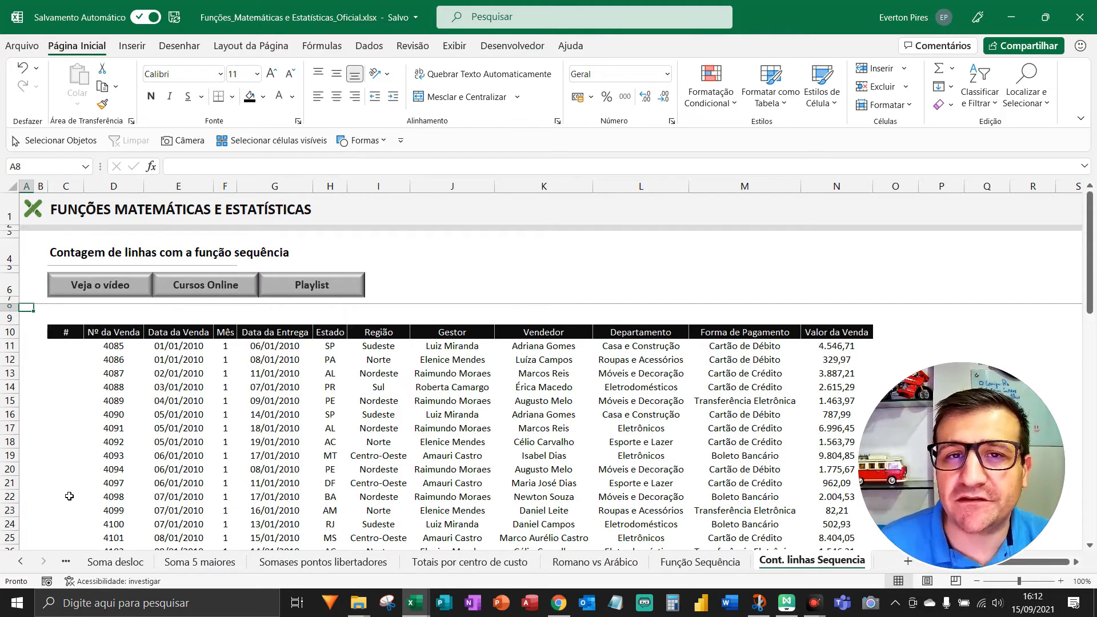
key("Right")
key("Right")
key("Down")
key("Down")
key("Down")
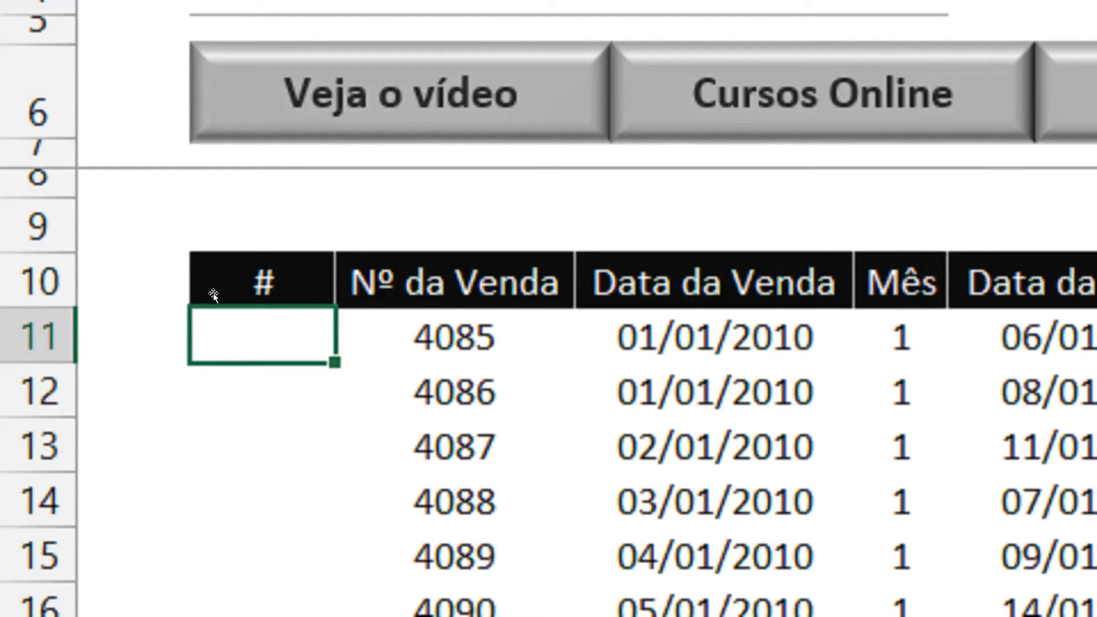
type("=se")
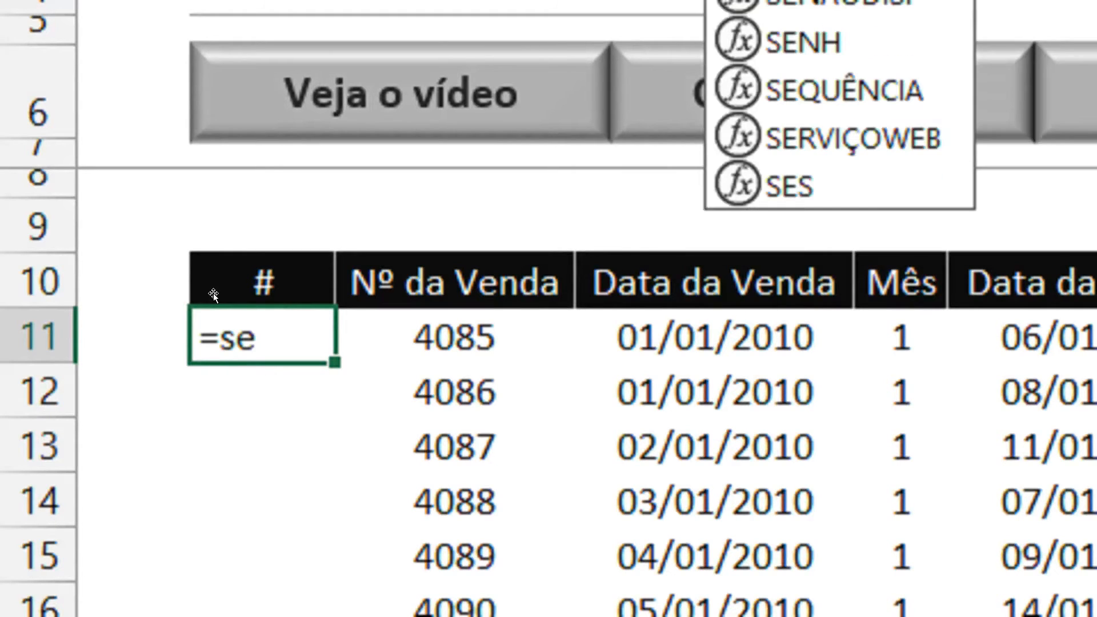
key("Down")
key("Down")
key("Down")
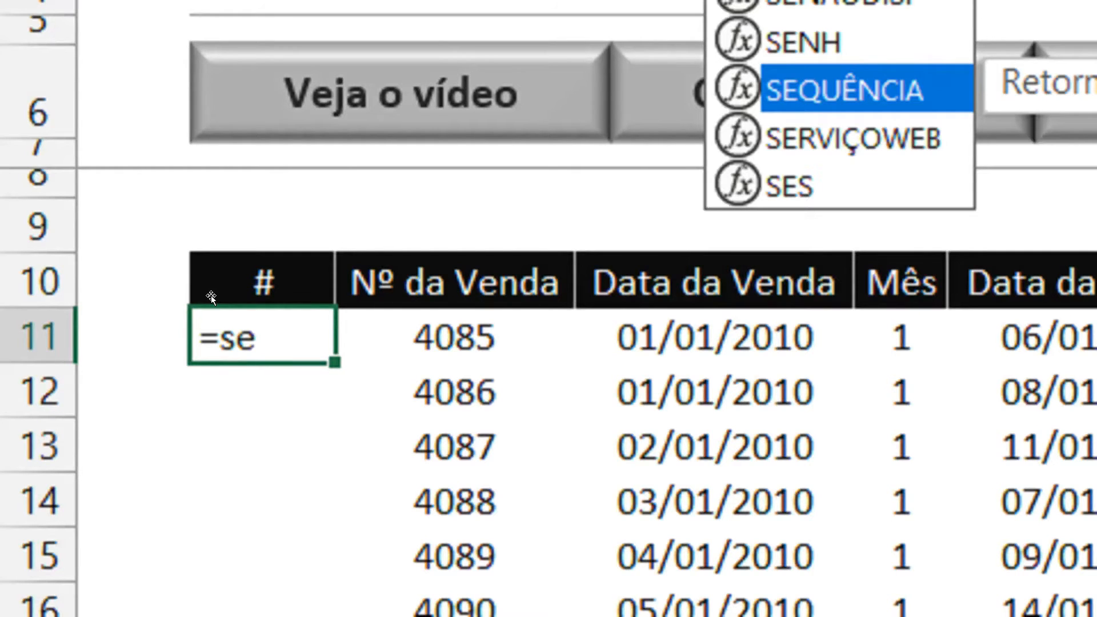
key("Tab")
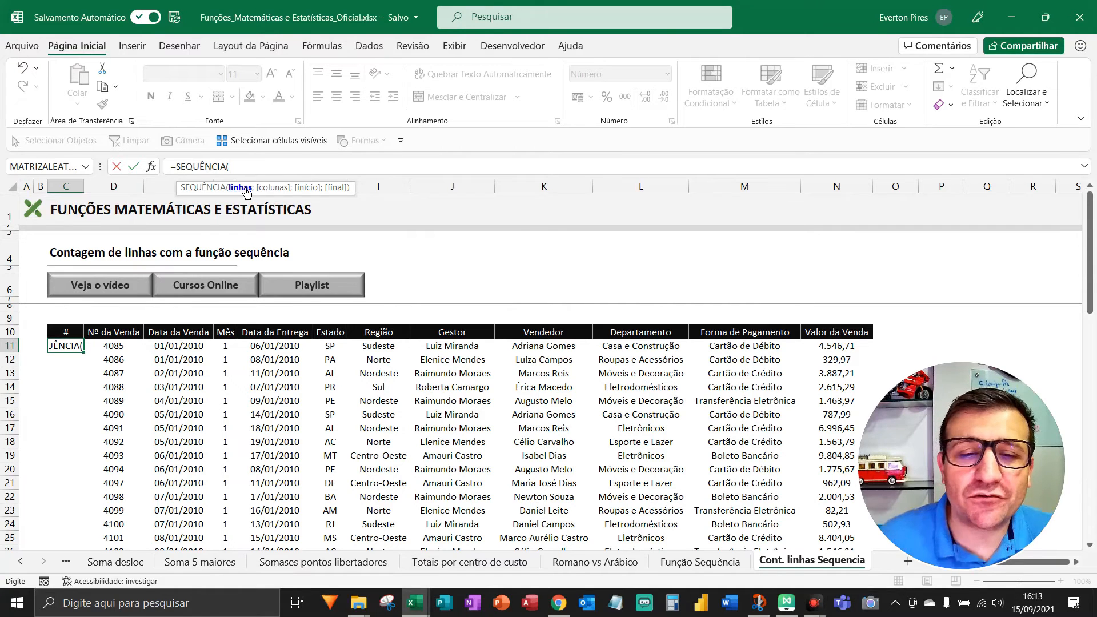
Step: Nest the CONT.VALORES function as the linhas argument of SEQUÊNCIA in the C11 formula
key("F5")
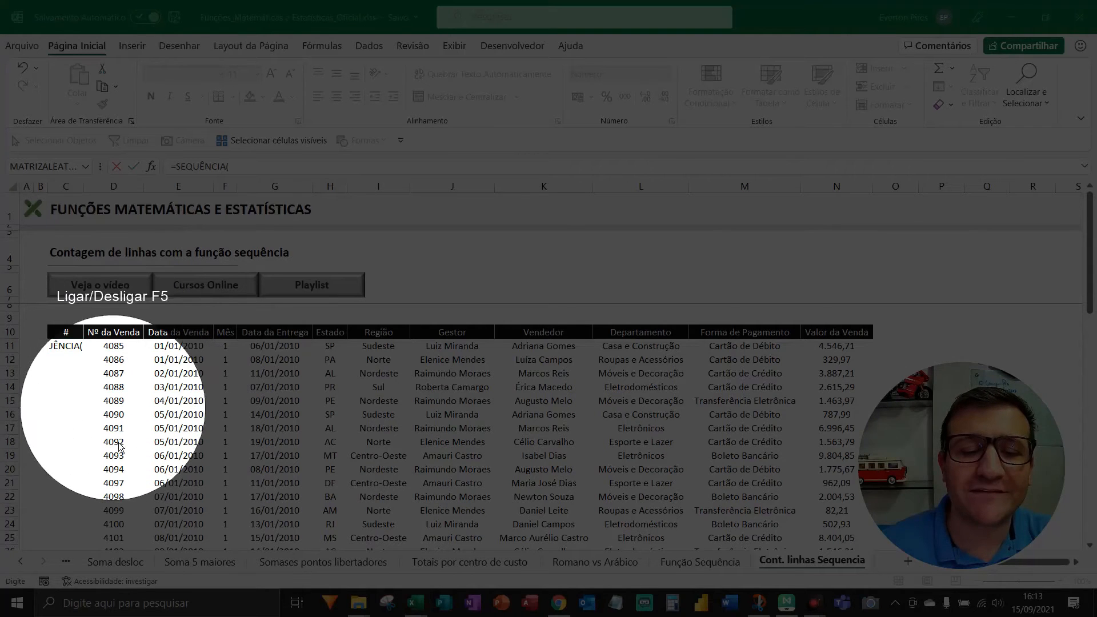
key("F5")
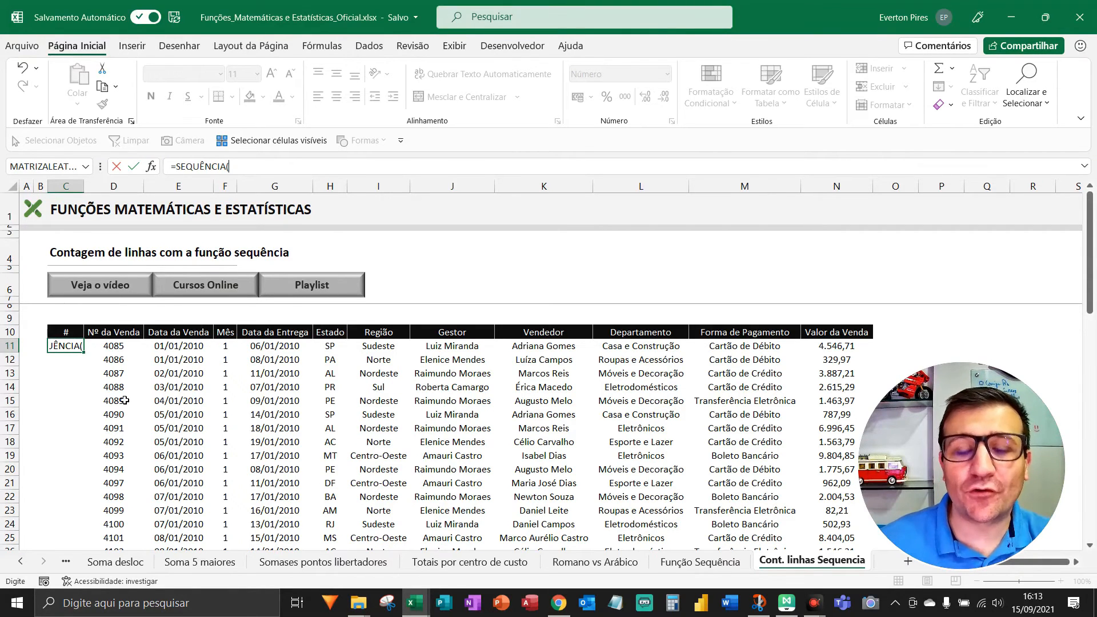
type("cont")
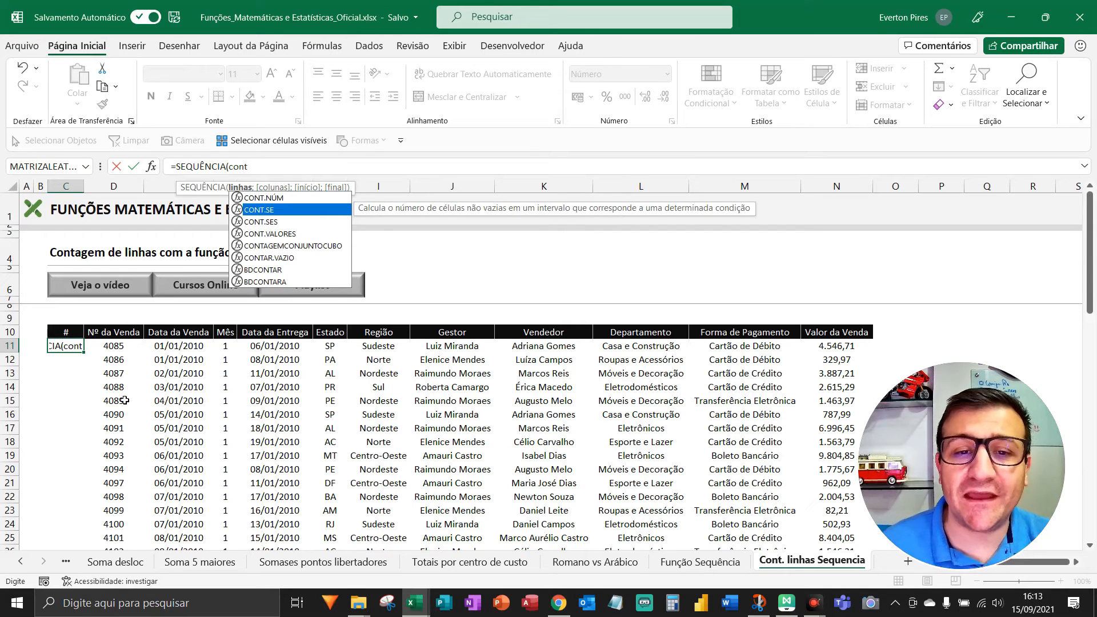
key("Down")
key("Down")
key("Down")
key("Up")
key("Tab")
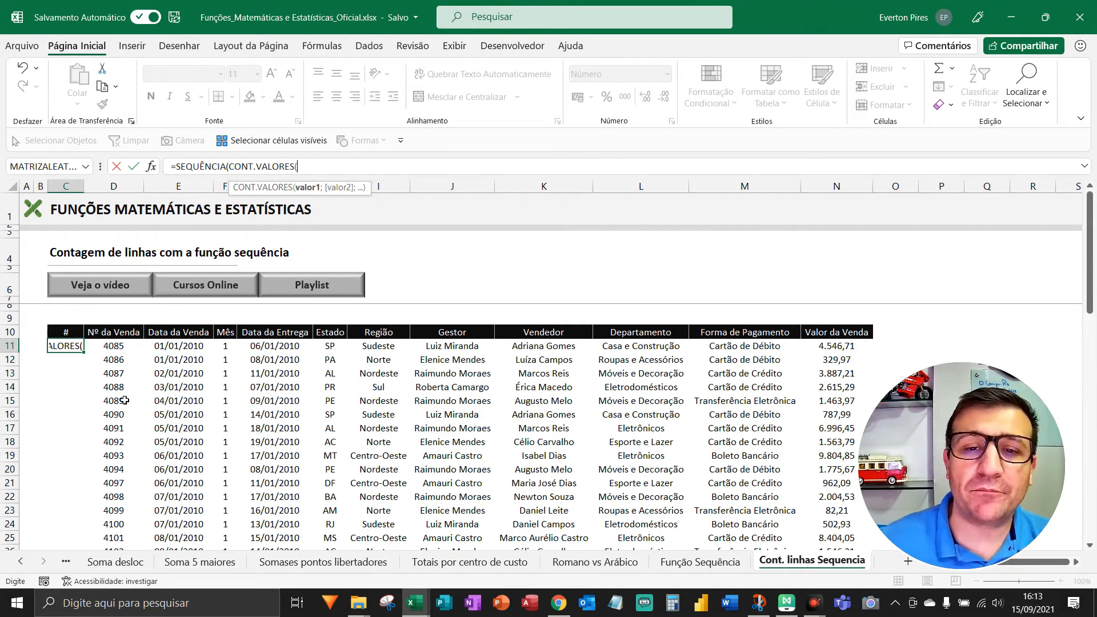
Step: Complete the C11 formula with D11:D1048576 as the range counted by CONT.VALORES, so it reads =SEQUÊNCIA(CONT.VALORES(D11:D1048576))
left_click(116, 346)
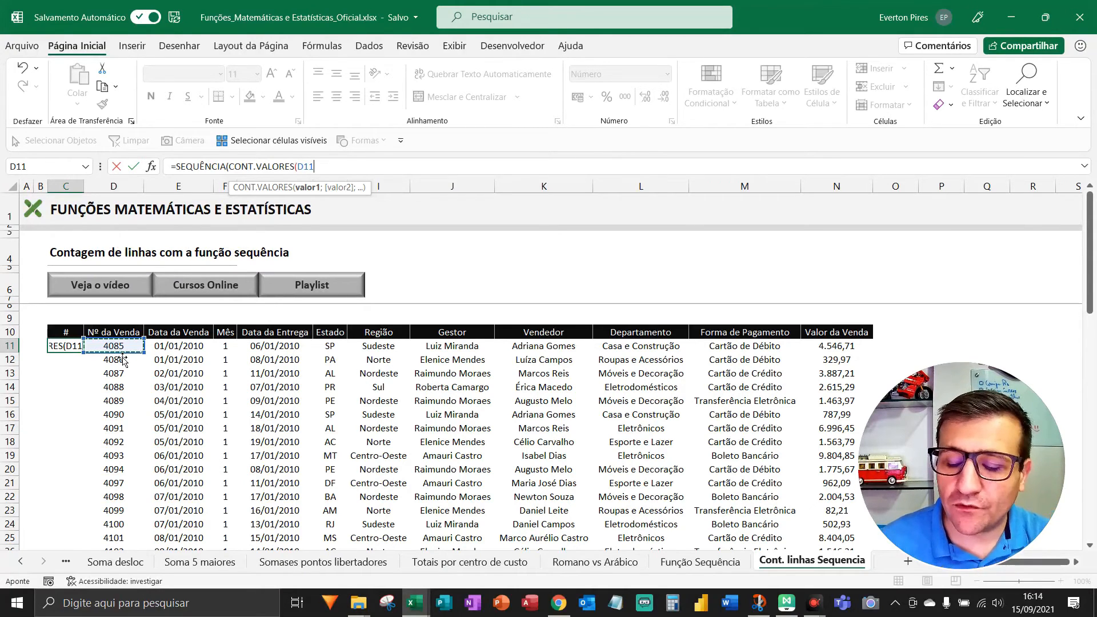
key("ctrl+shift+Down")
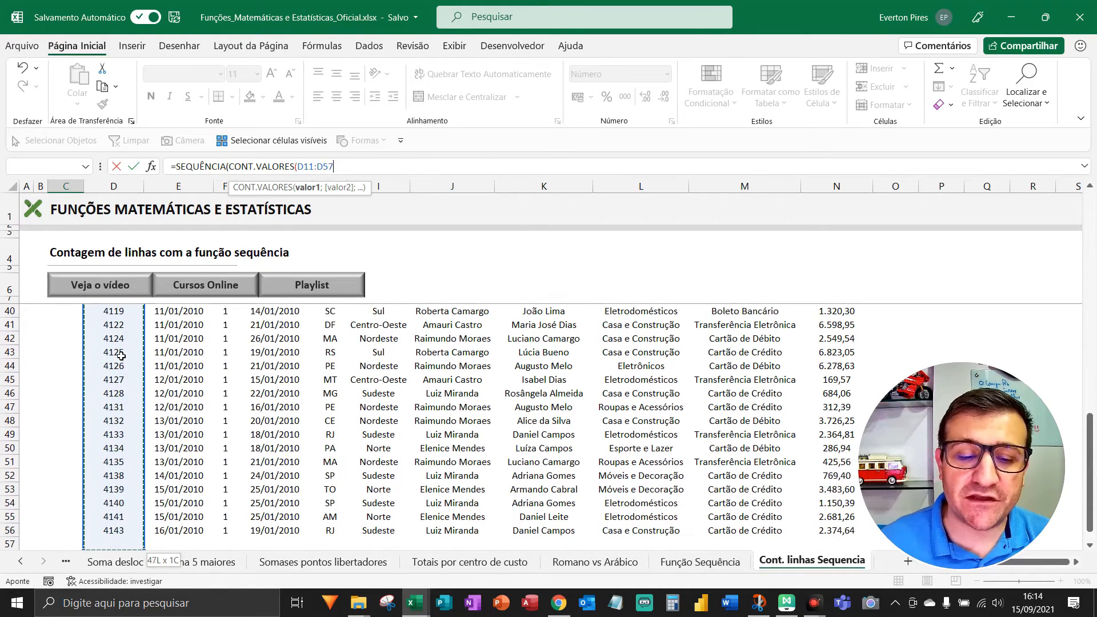
key("shift+Up")
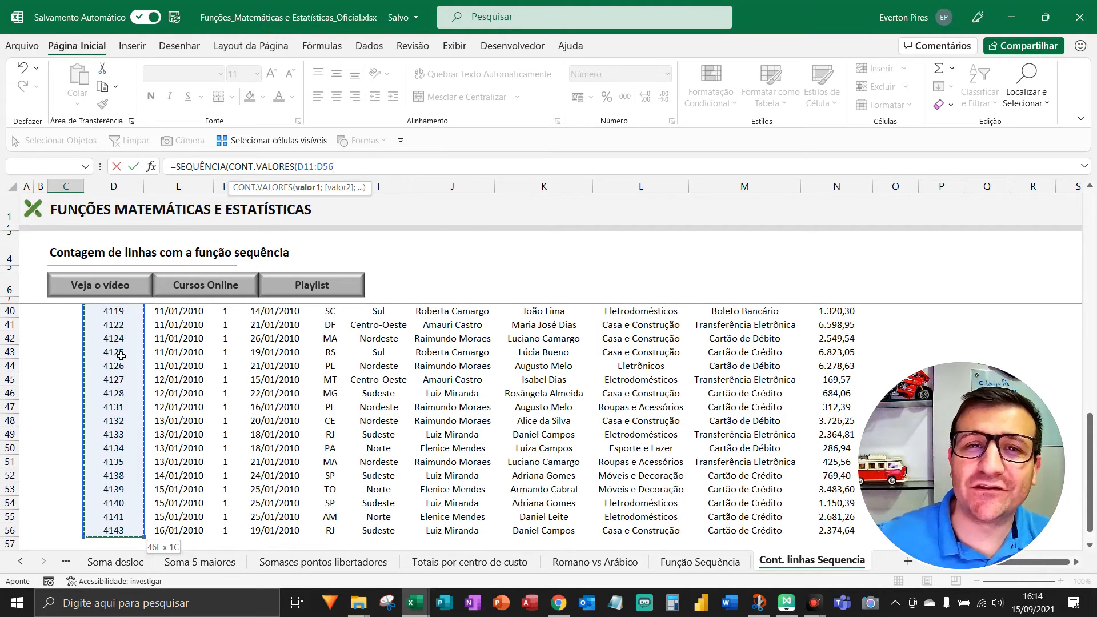
key("ctrl+shift+Down")
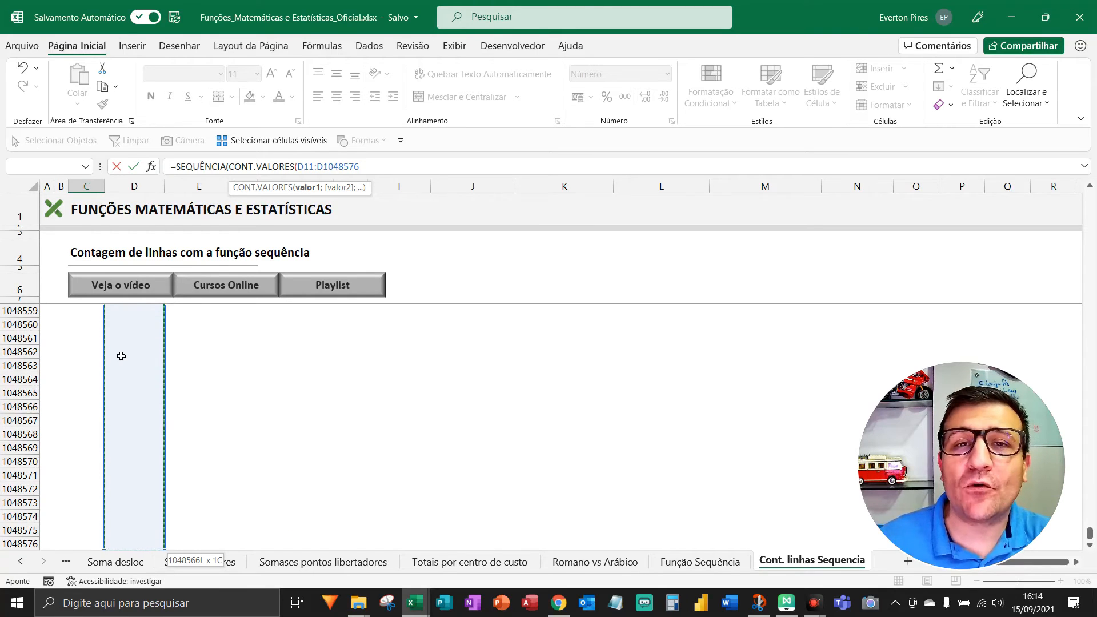
type(")")
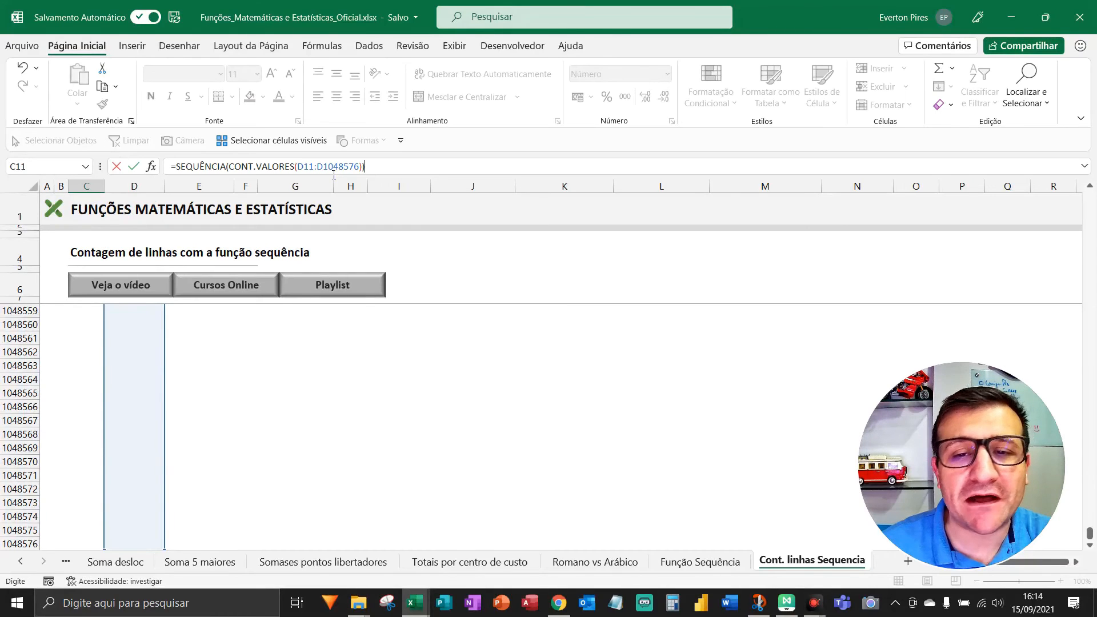
key("Return")
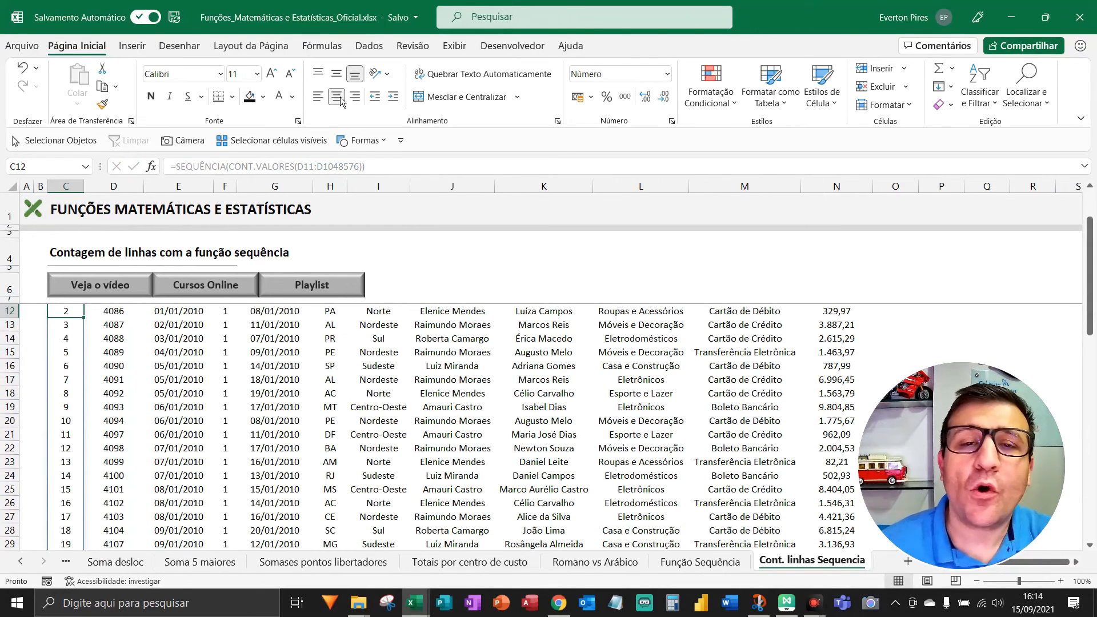
Step: Select the sale numbers from D11 to D56 and compare their count with the last number in the # column
left_click(142, 352)
scroll(148, 356, "up", 2)
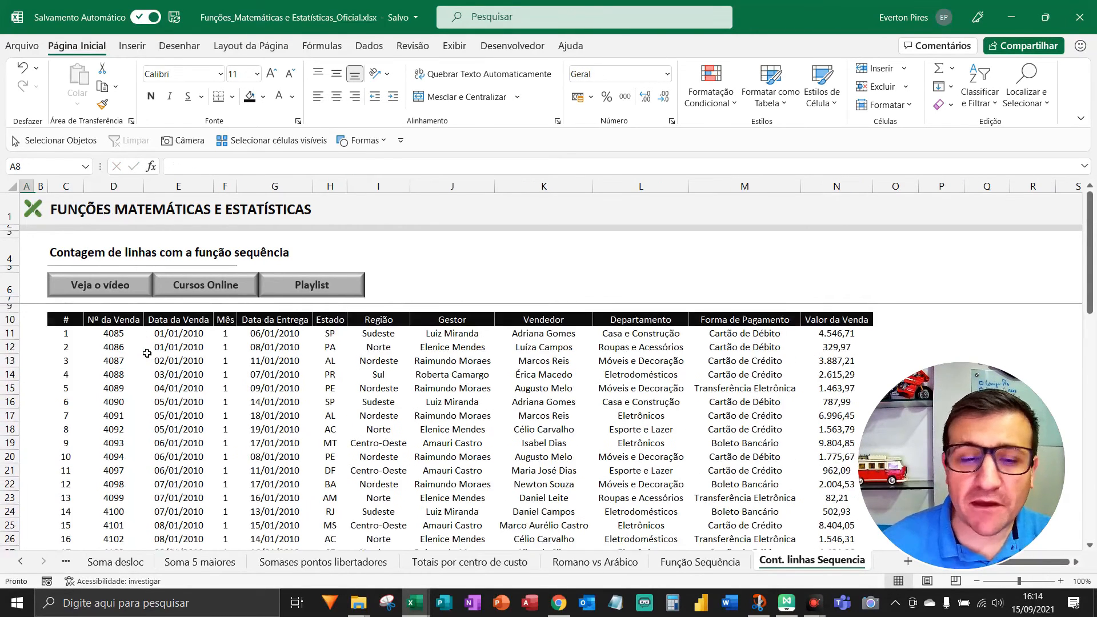
key("ctrl+Home")
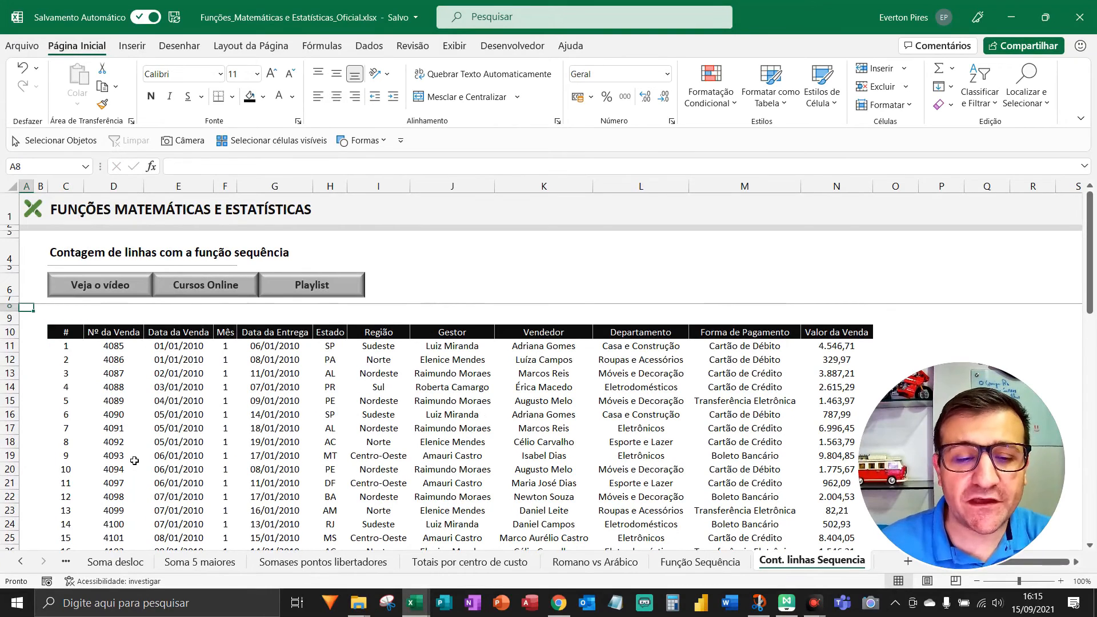
key("F5")
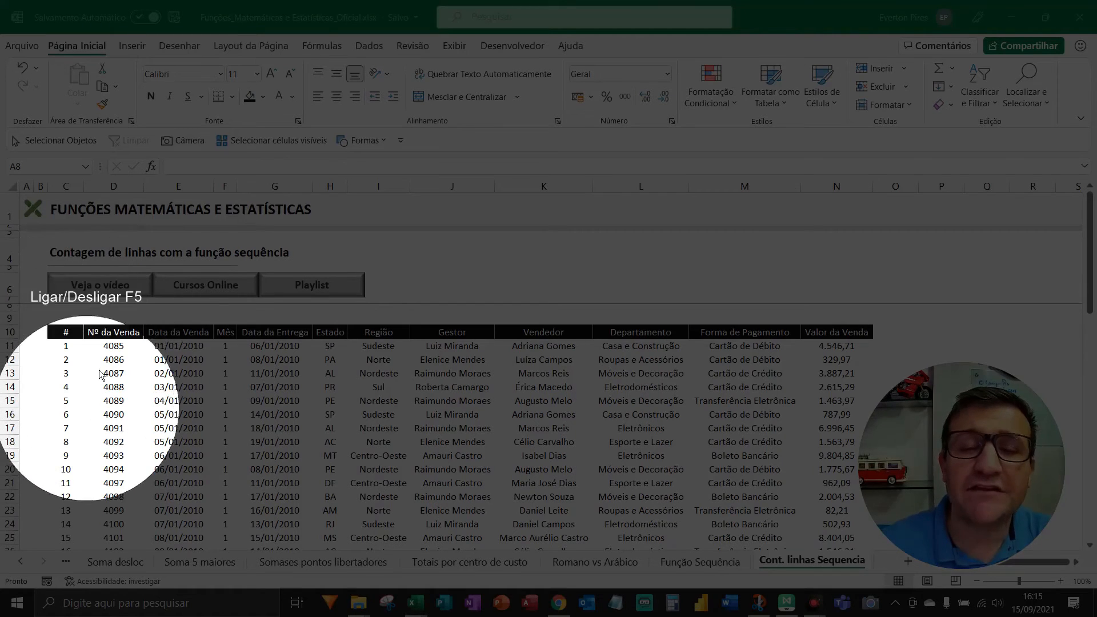
key("F5")
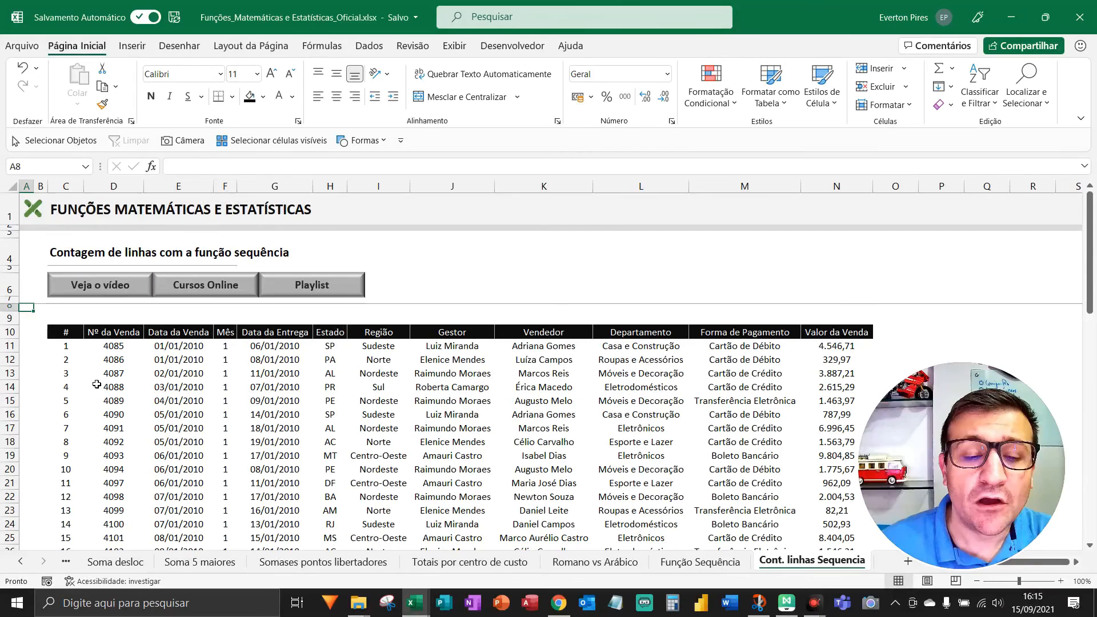
left_click(125, 349)
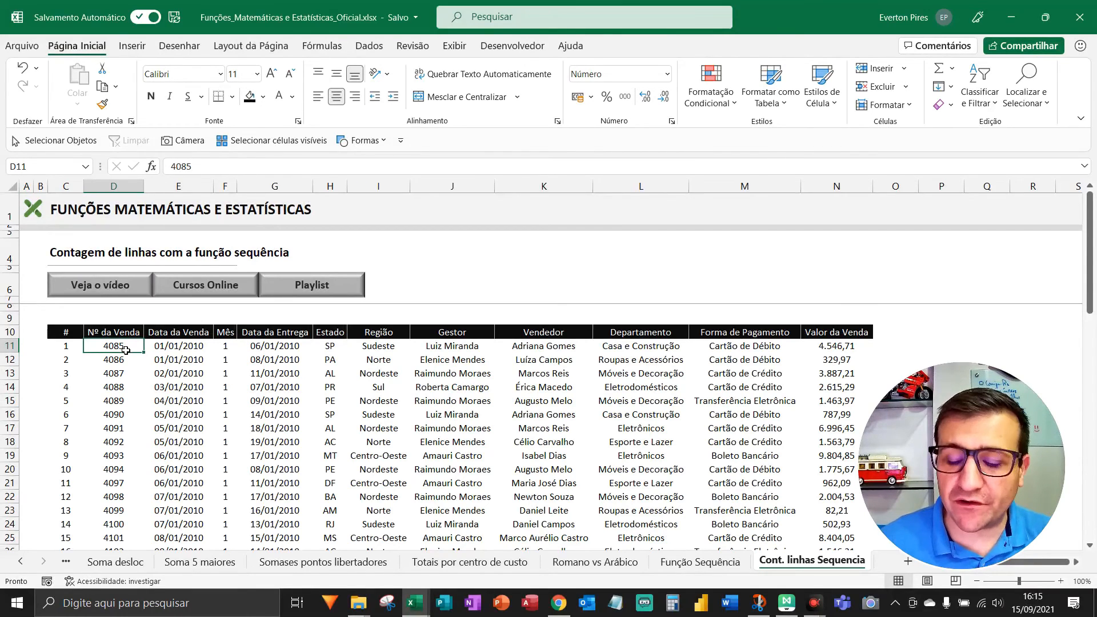
key("ctrl+shift+Down")
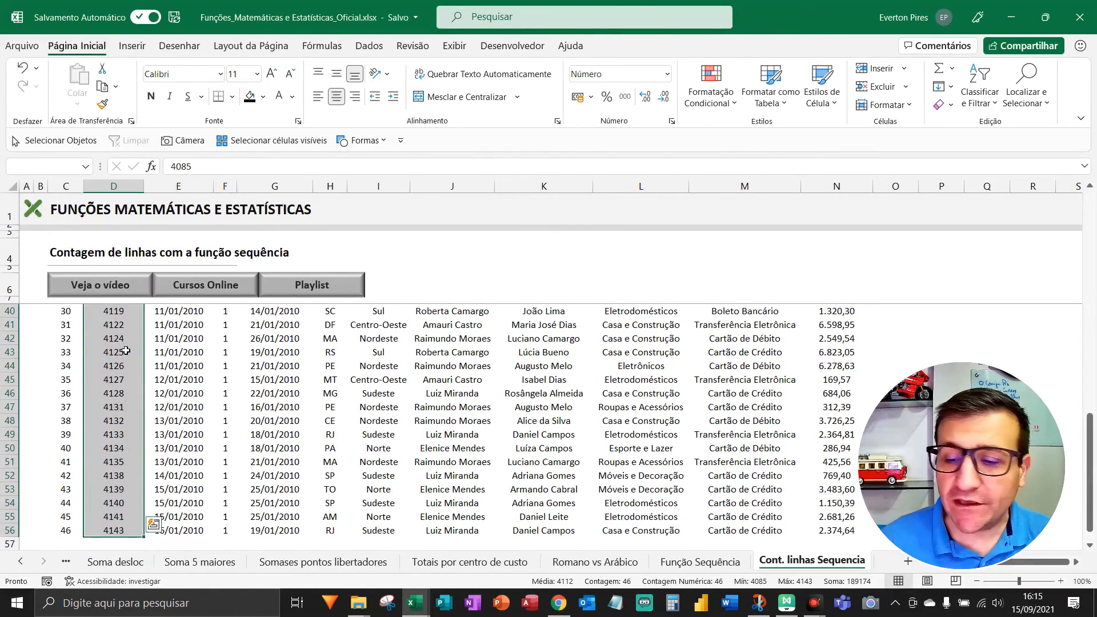
key("F5")
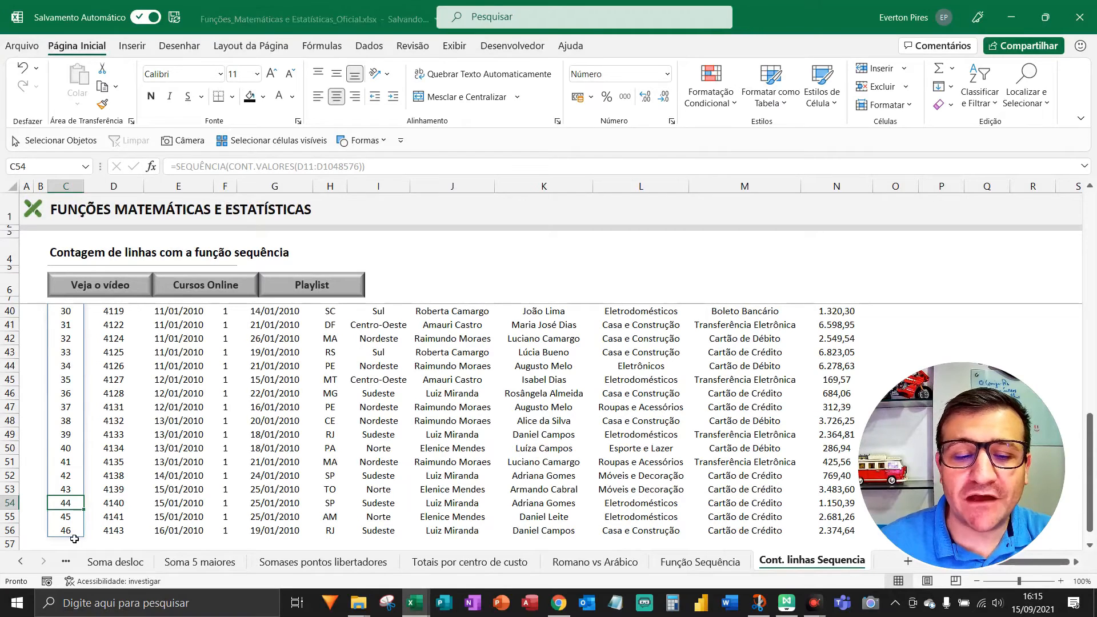
key("F5")
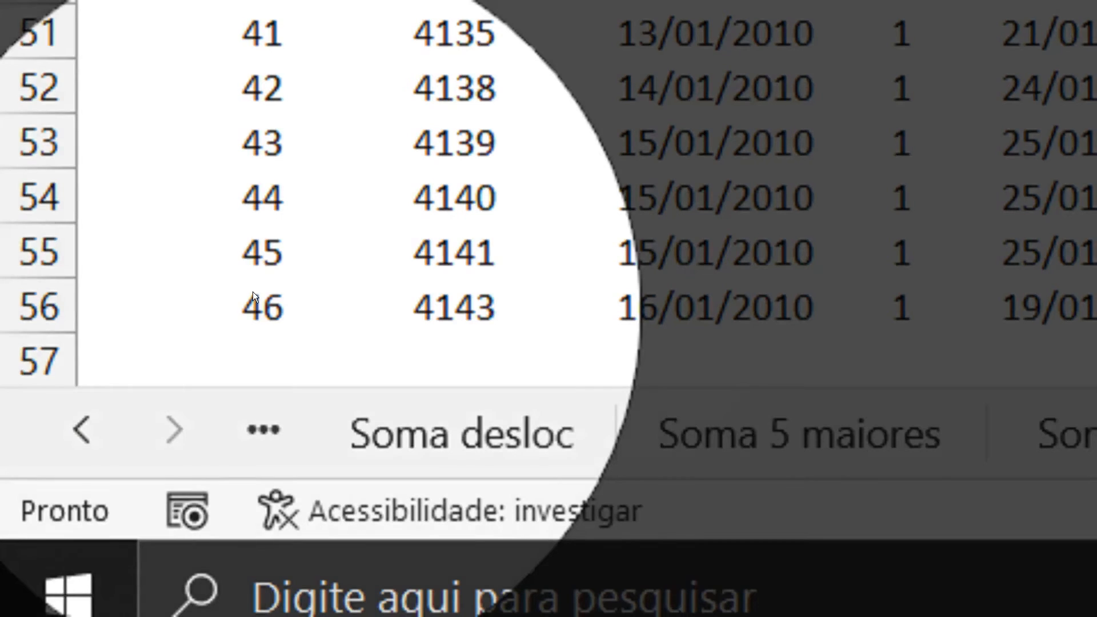
key("F5")
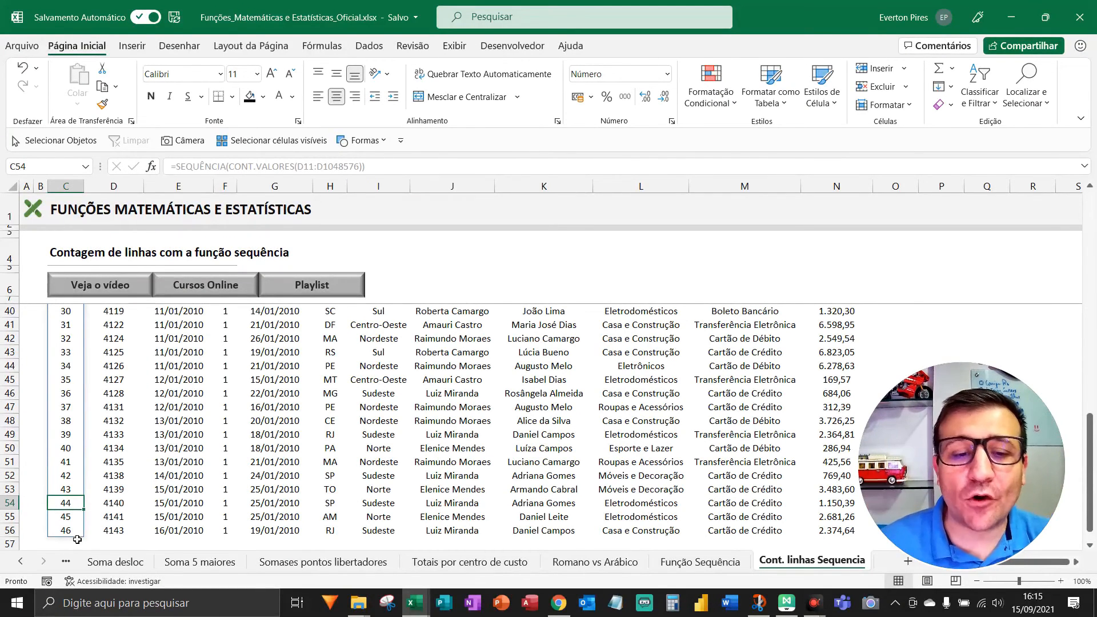
Step: Enter the sale numbers 4144, 4145 and 4146 in cells D57 to D59 to test the automatic numbering
scroll(158, 456, "down", 3)
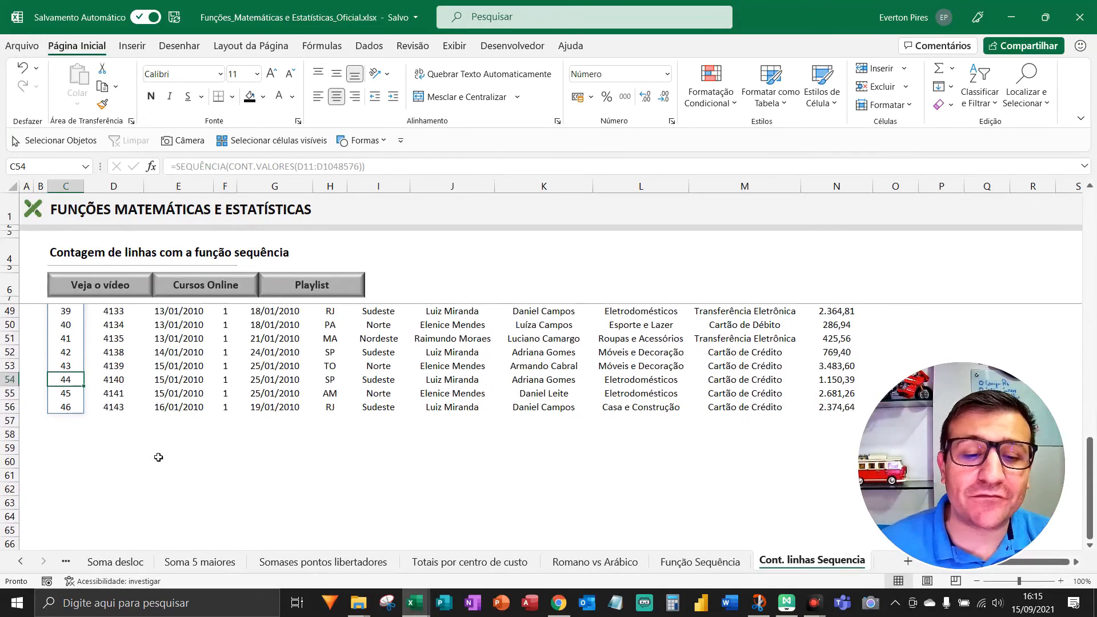
left_click(119, 425)
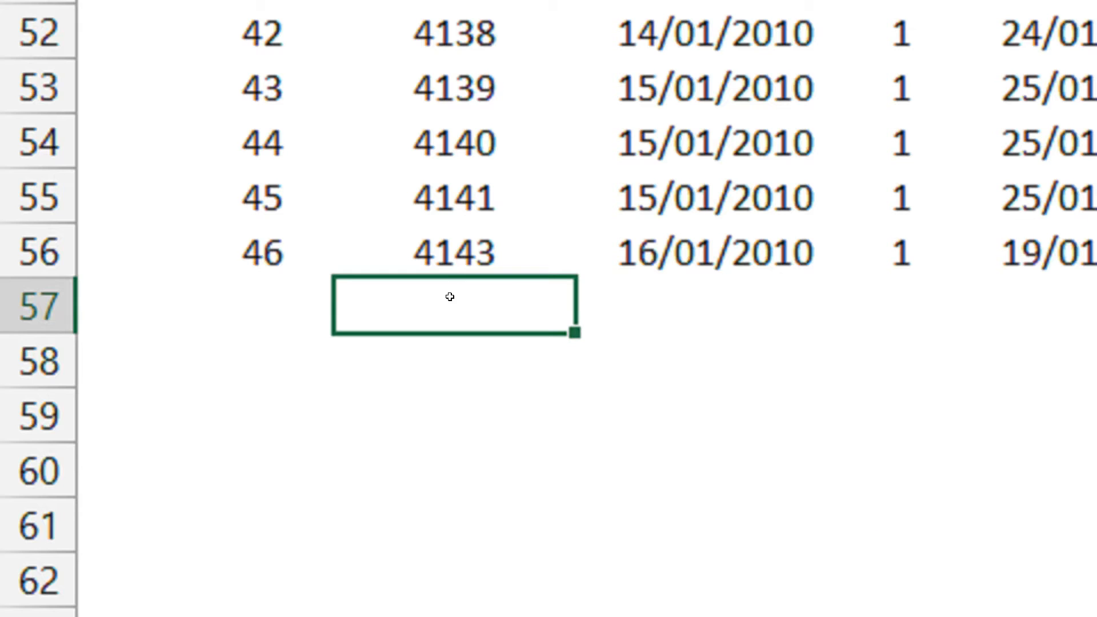
type("4144")
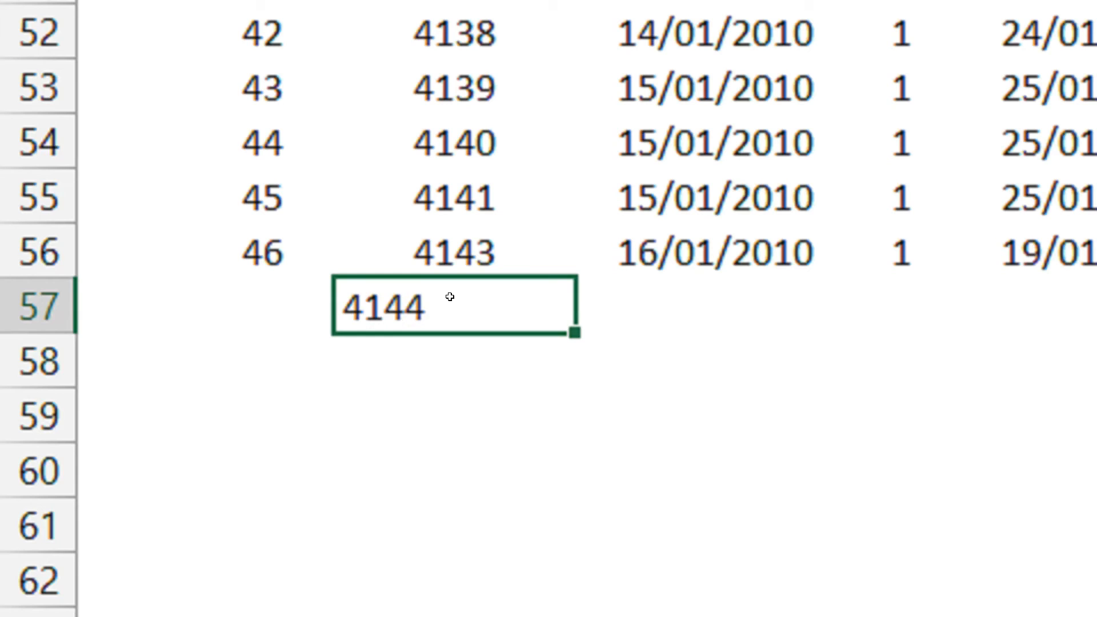
key("Return")
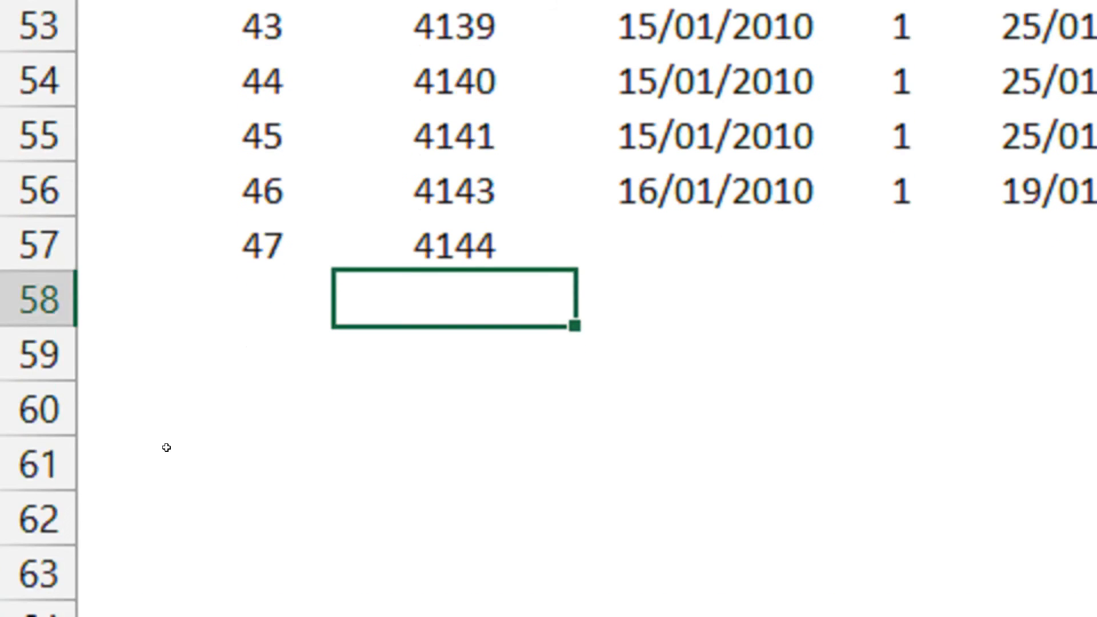
type("4145")
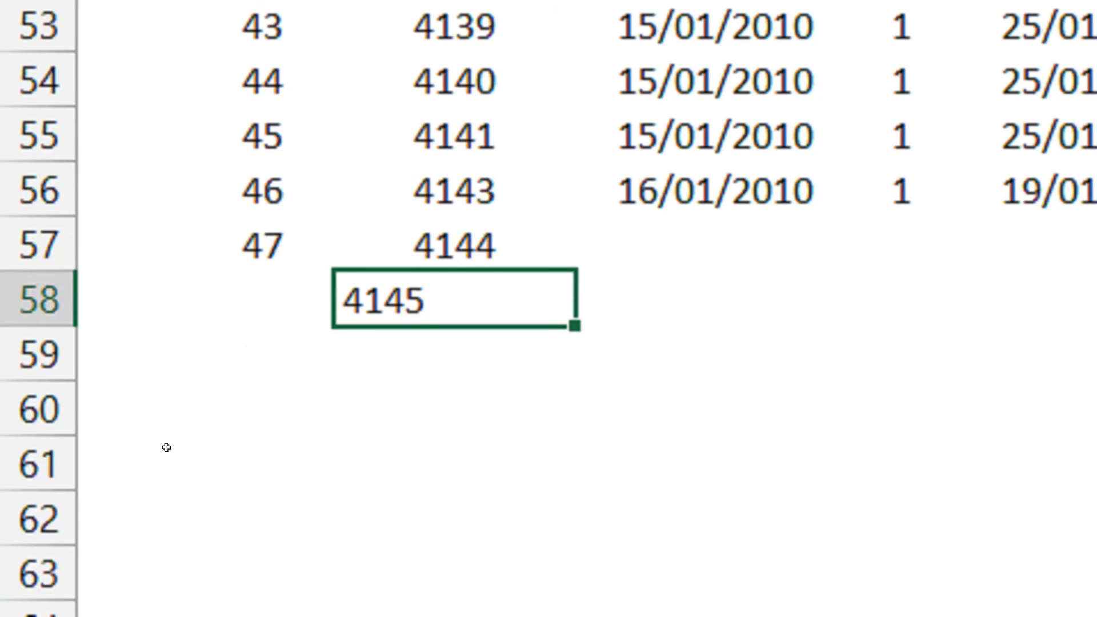
key("Return")
type("4146")
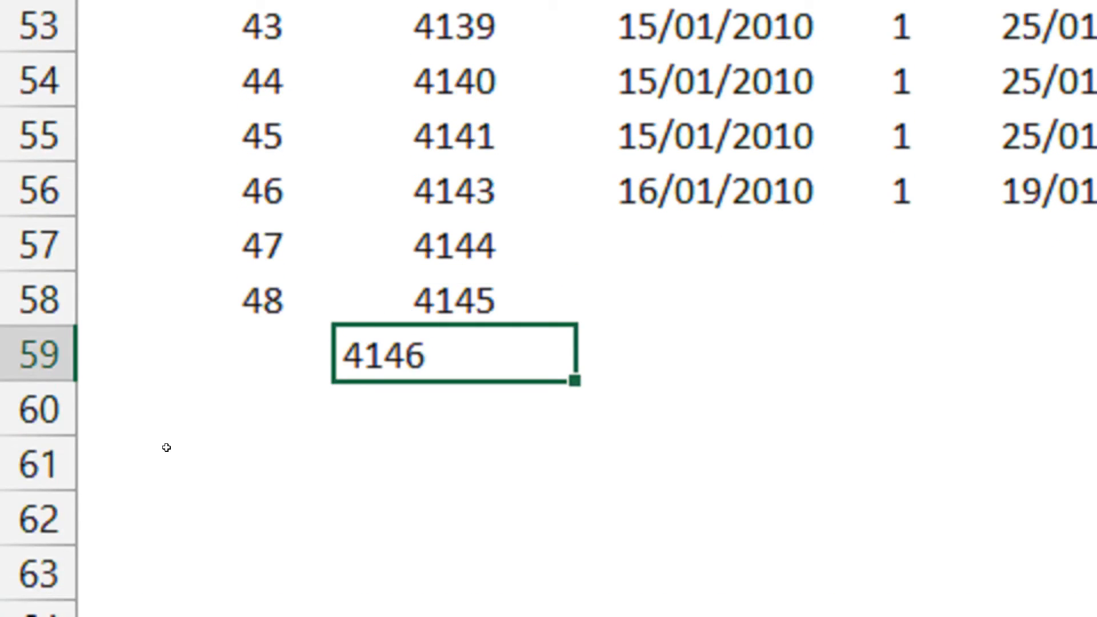
key("Return")
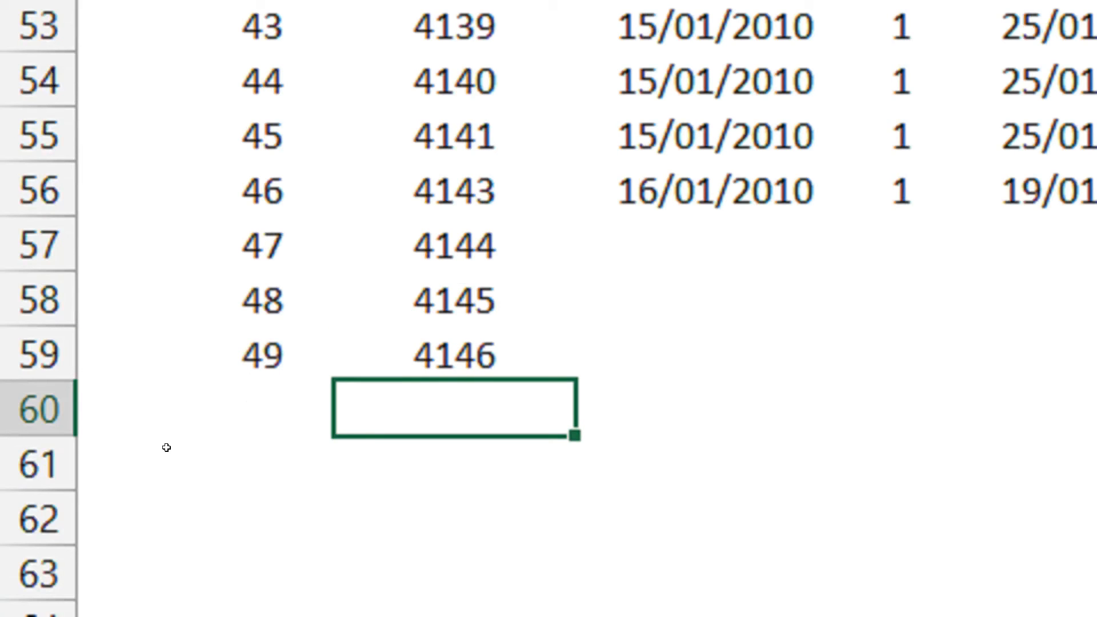